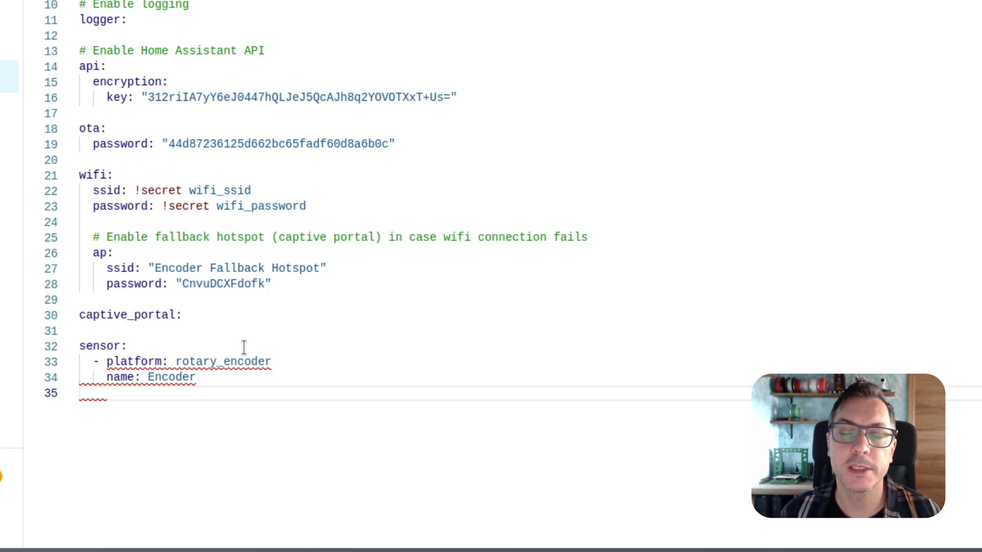
# Assign pin_a to GPIO26 and pin_b to GPIO27 in the rotary encoder sensor configuration.
pyautogui.write('pin_a')
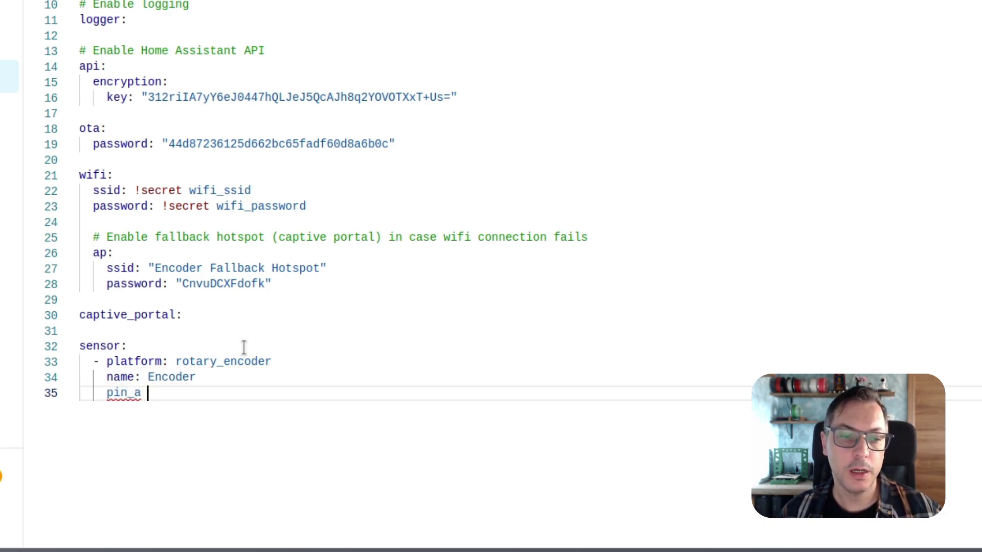
pyautogui.write(': GPIO26')
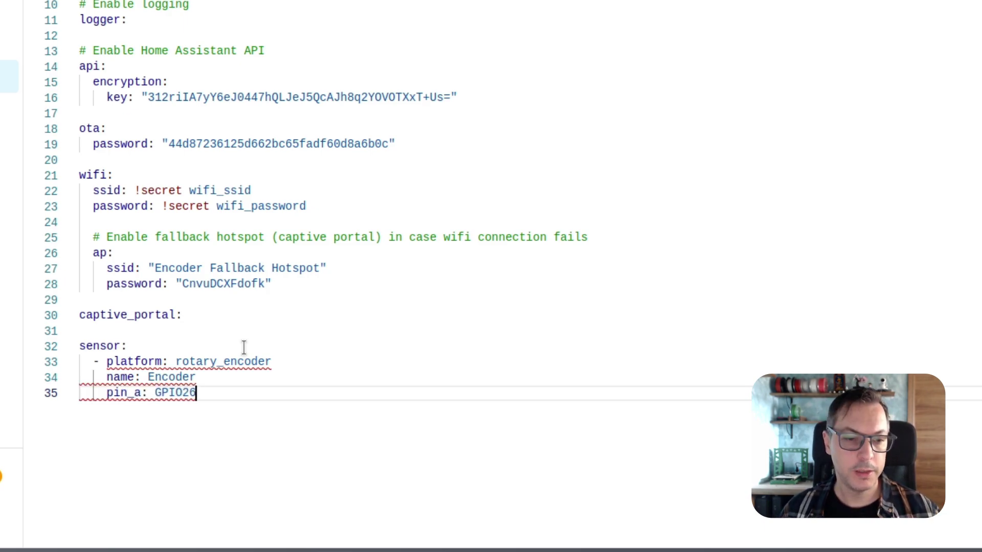
pyautogui.press('Return')
pyautogui.write('pin_b')
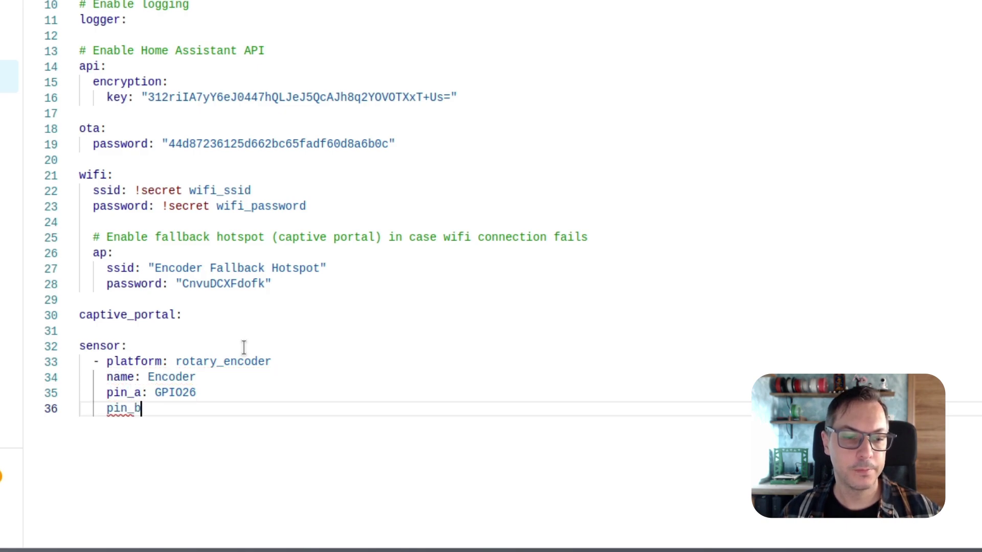
pyautogui.write('_ GPIO27')
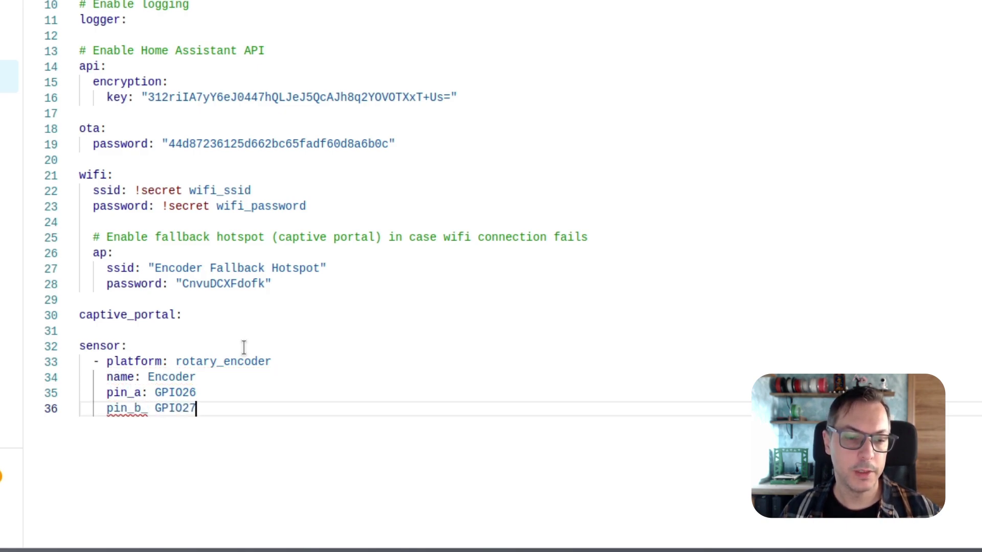
pyautogui.press('Left')
pyautogui.press('Left')
pyautogui.press('Left')
pyautogui.press('Left')
pyautogui.press('Left')
pyautogui.press('Left')
pyautogui.press('Left')
pyautogui.press('BackSpace')
pyautogui.write(':')
pyautogui.press('End')
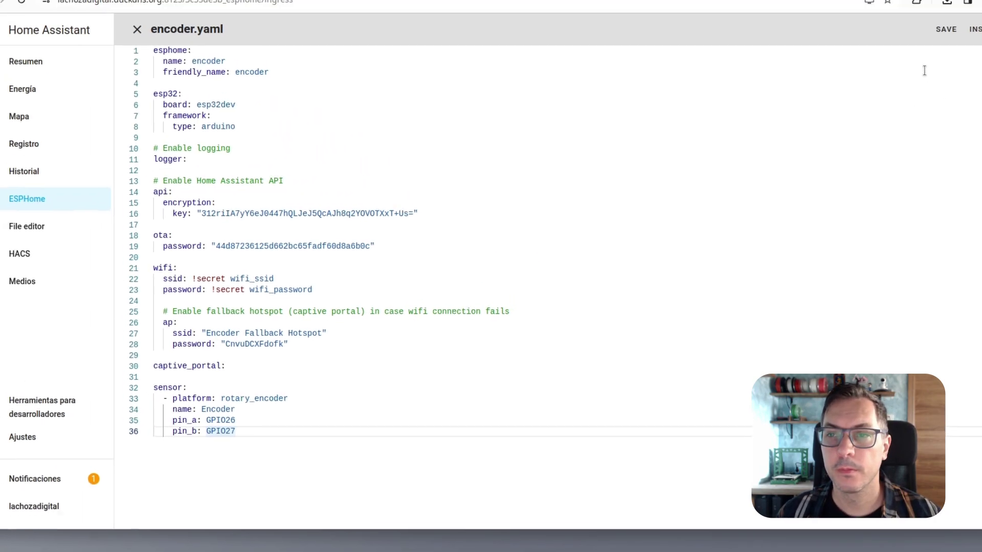
# Save encoder.yaml and install it on the device plugged into this computer through the USB Serial (ttyUSB0) port.
pyautogui.click(880, 78)
pyautogui.click(903, 82)
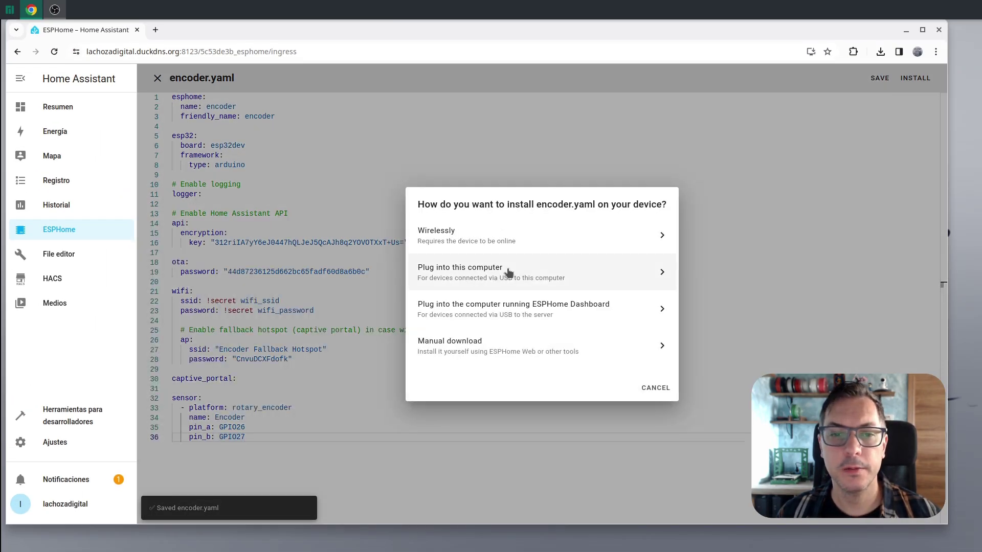
pyautogui.click(499, 272)
pyautogui.scroll(-10, 206, 174)
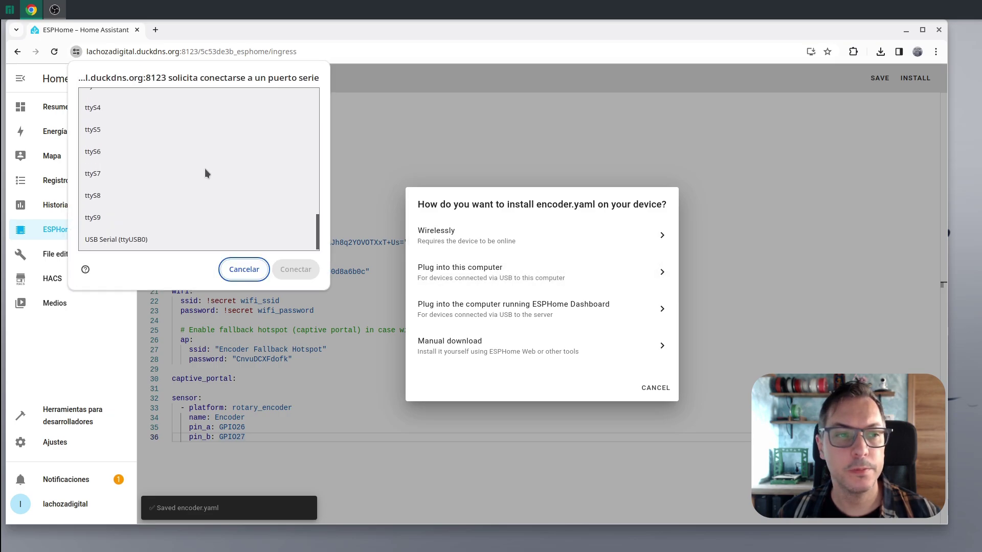
pyautogui.click(123, 240)
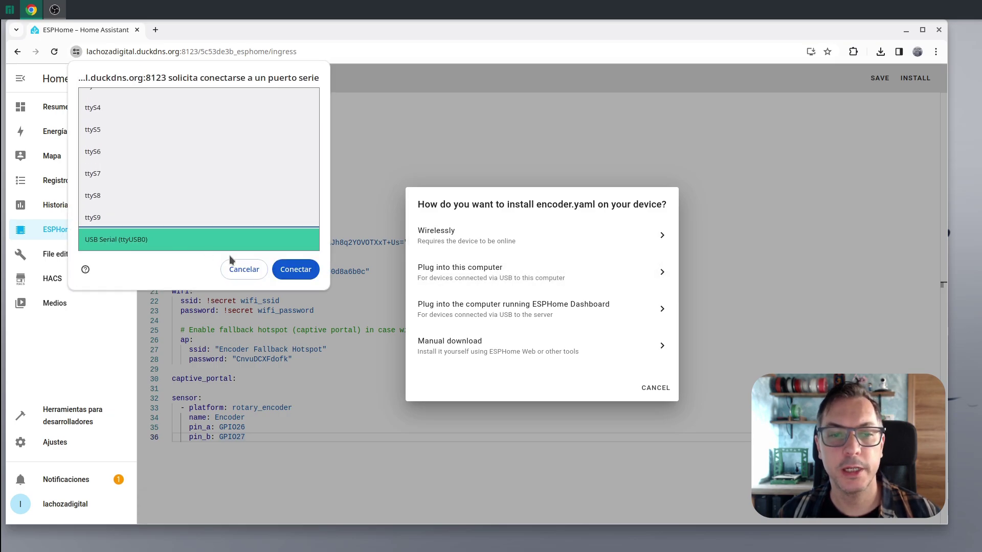
pyautogui.click(296, 269)
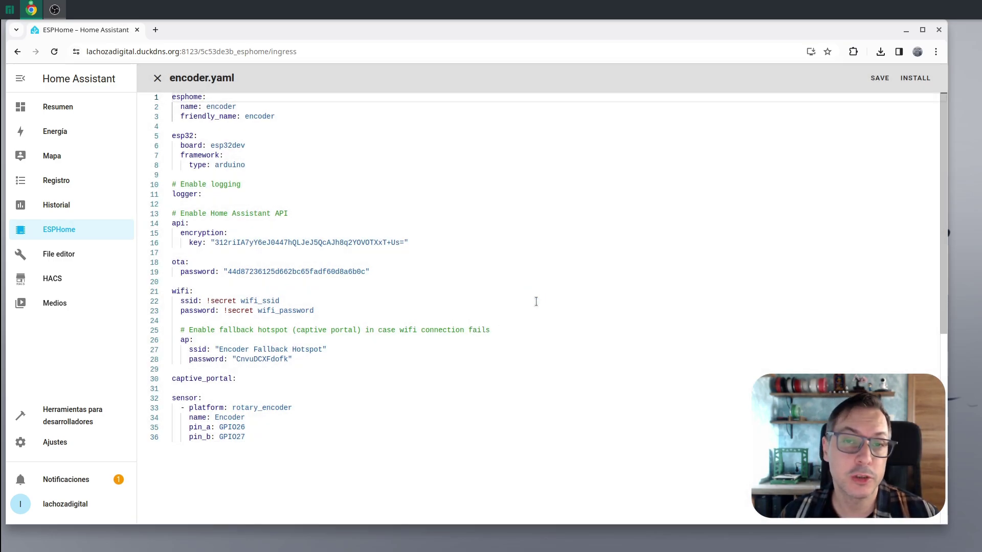
# Add the discovered encoder ESPHome node to Home Assistant without assigning an area, and open its device page.
pyautogui.click(95, 481)
pyautogui.click(200, 140)
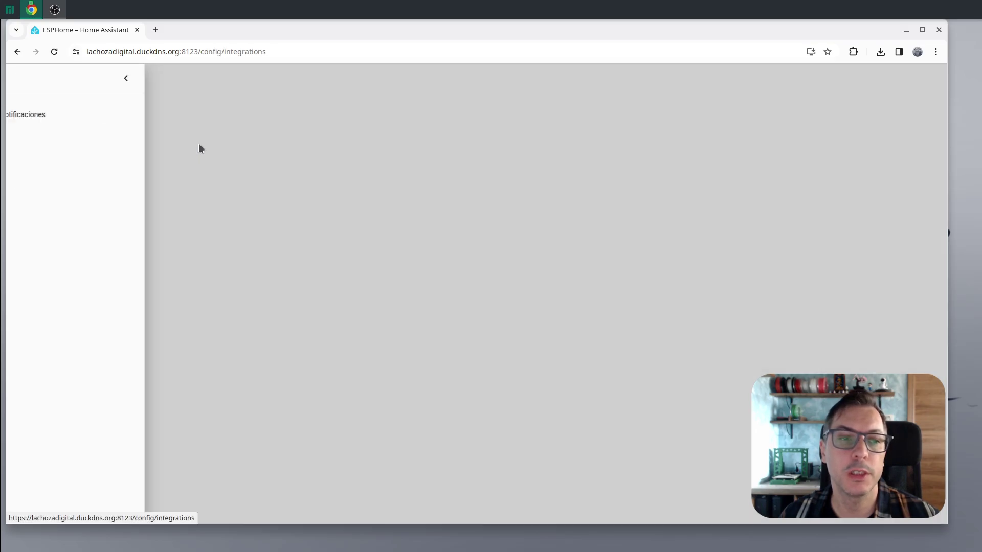
pyautogui.click(220, 225)
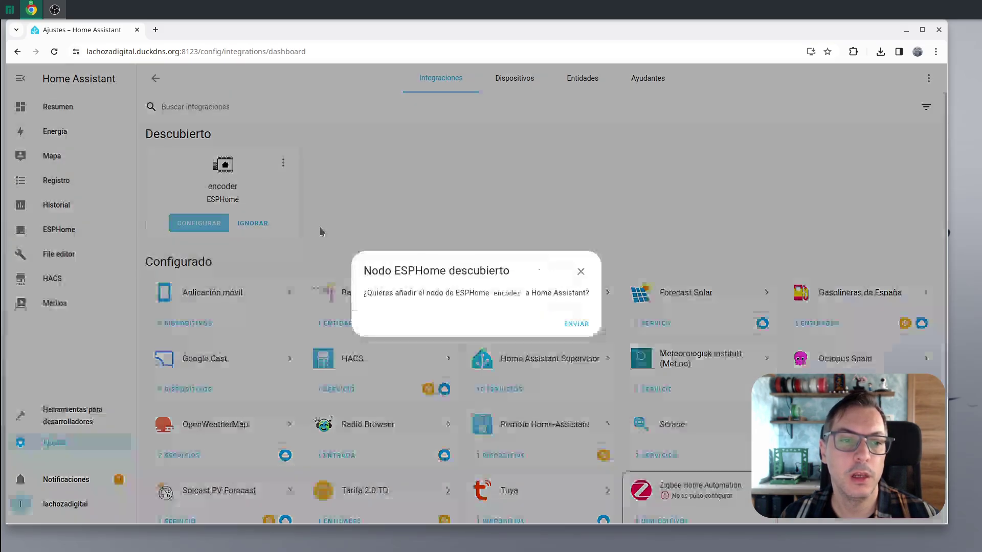
pyautogui.click(573, 324)
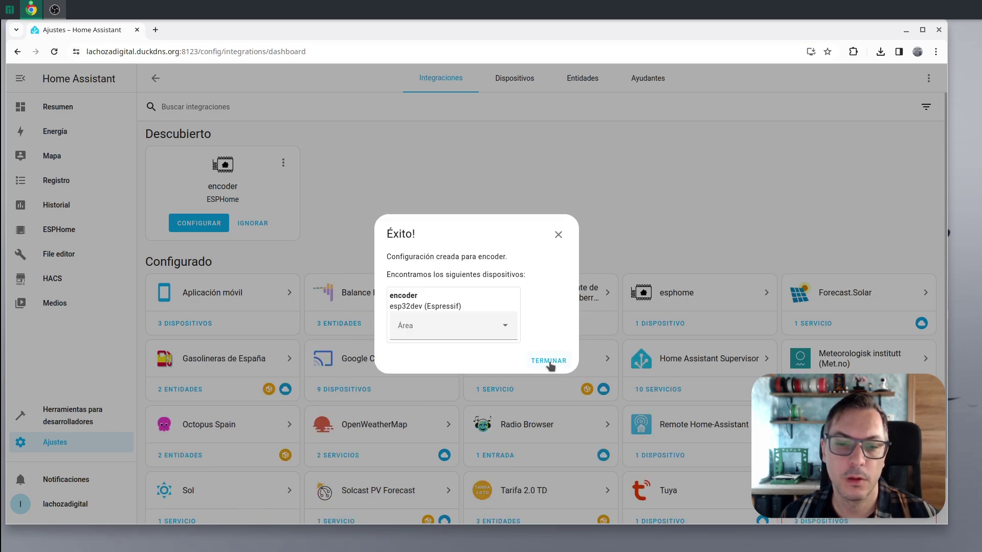
pyautogui.click(549, 360)
pyautogui.click(707, 137)
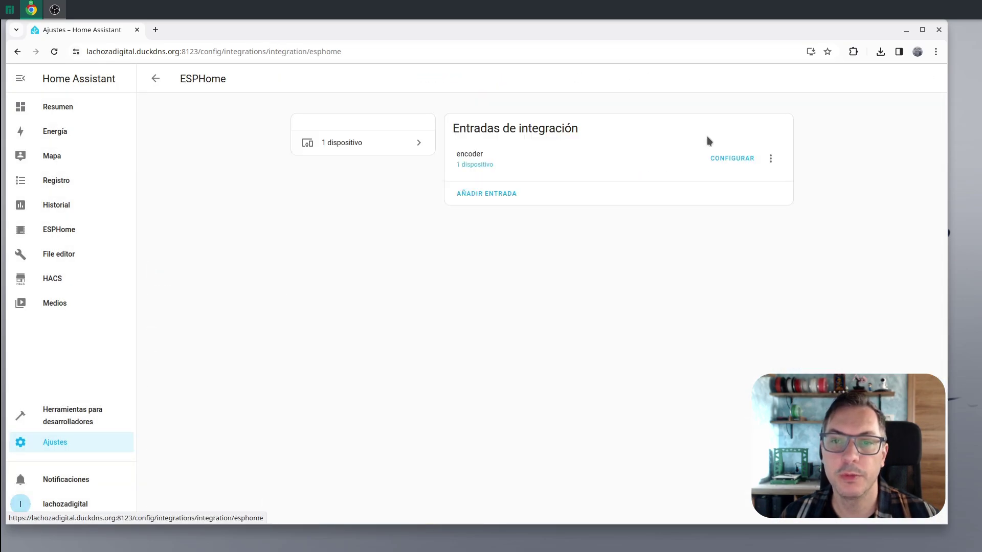
pyautogui.click(479, 165)
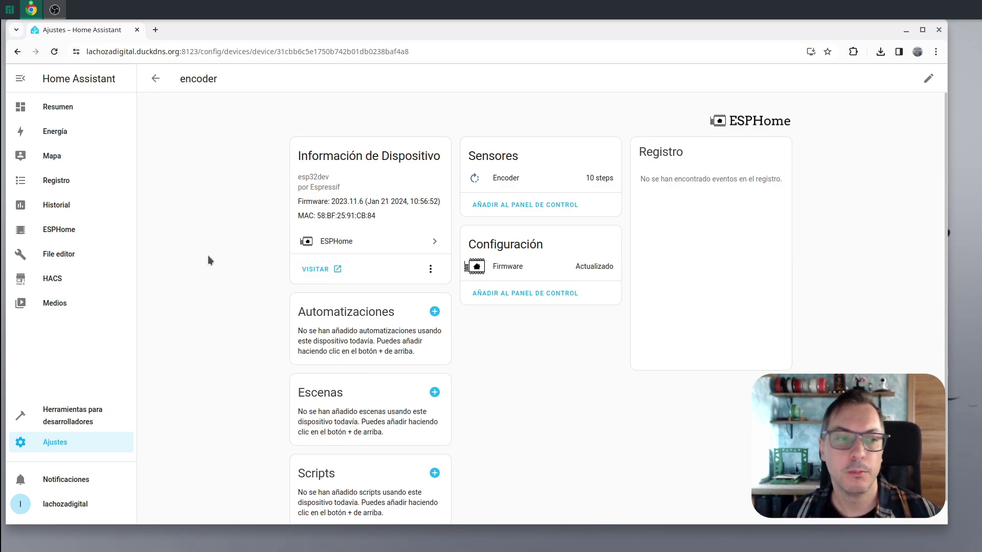
# Reopen encoder.yaml in the ESPHome editor and add publish_initial_value: True to the rotary encoder sensor below pin_b.
pyautogui.click(25, 237)
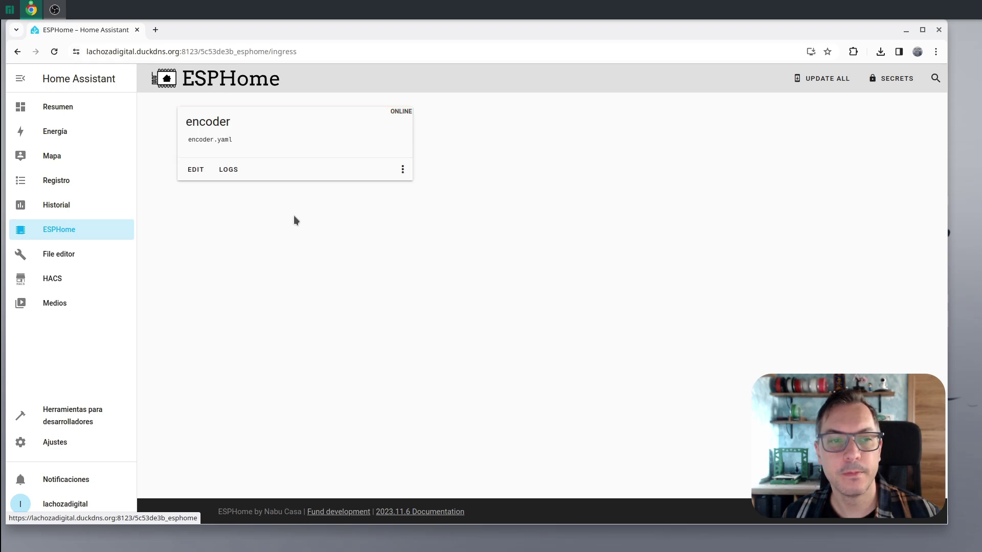
pyautogui.click(192, 174)
pyautogui.scroll(-1, 296, 397)
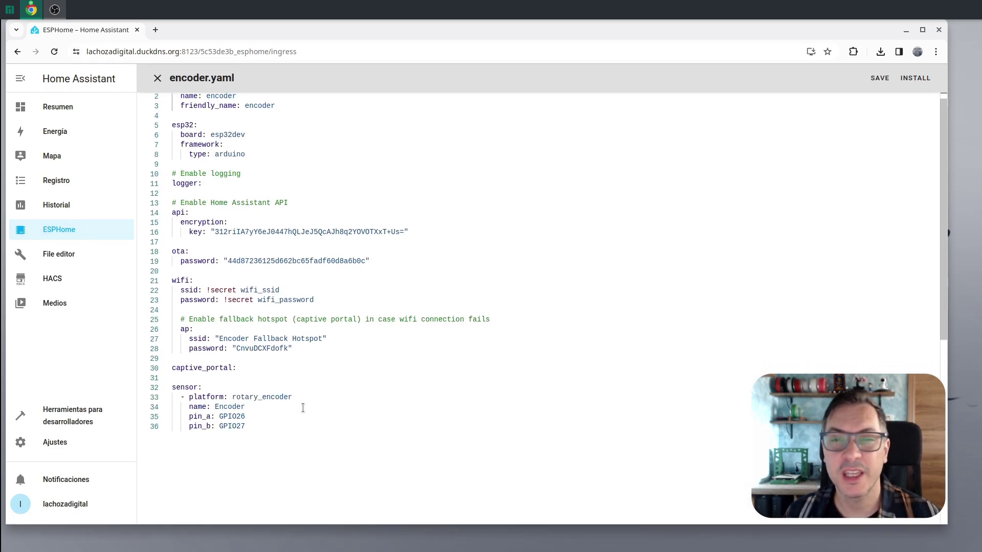
pyautogui.click(284, 433)
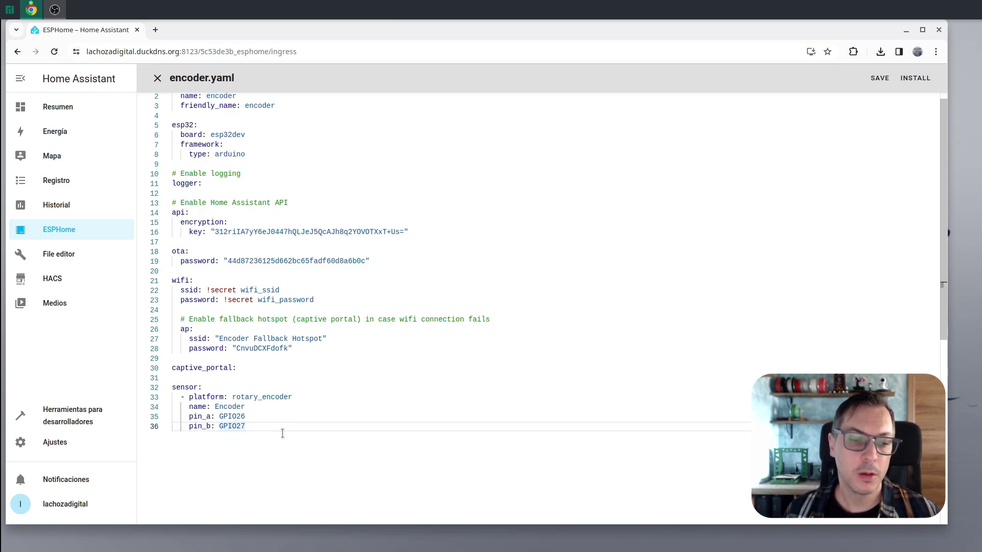
pyautogui.press('Return')
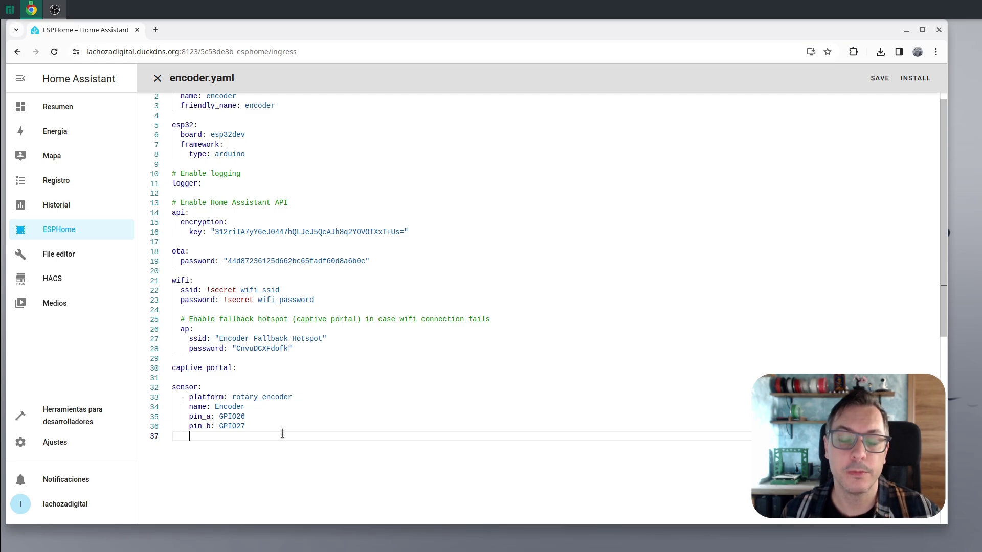
pyautogui.write('pub')
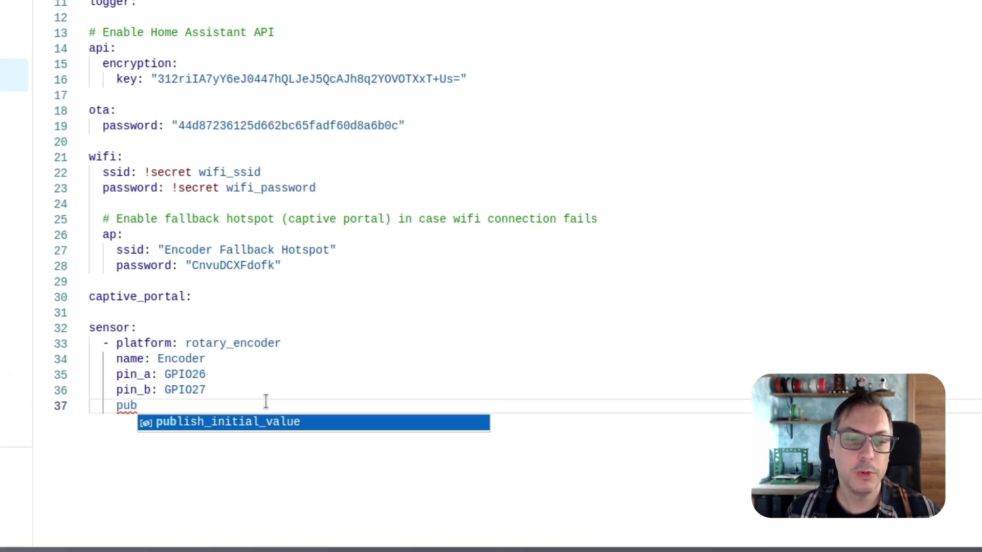
pyautogui.press('Return')
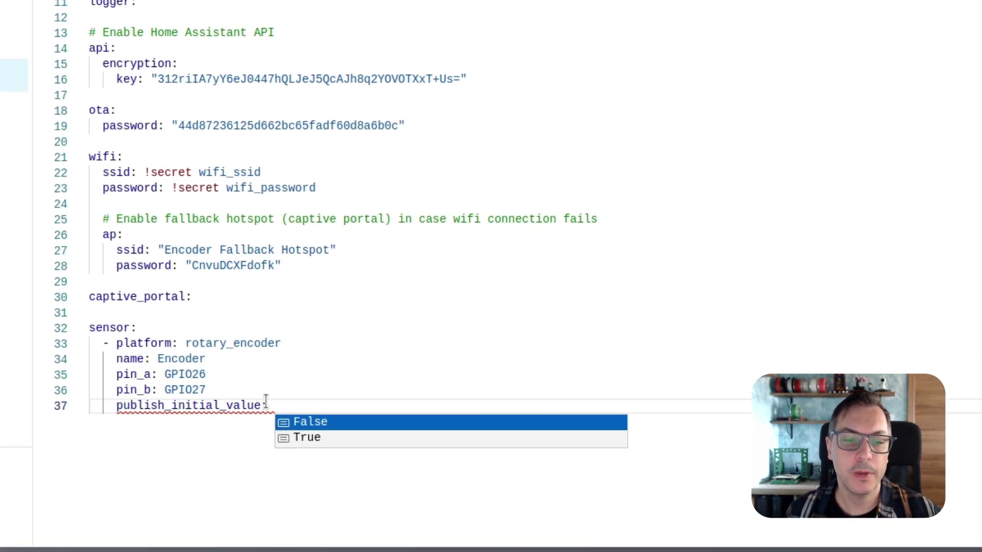
pyautogui.press('Down')
pyautogui.press('Return')
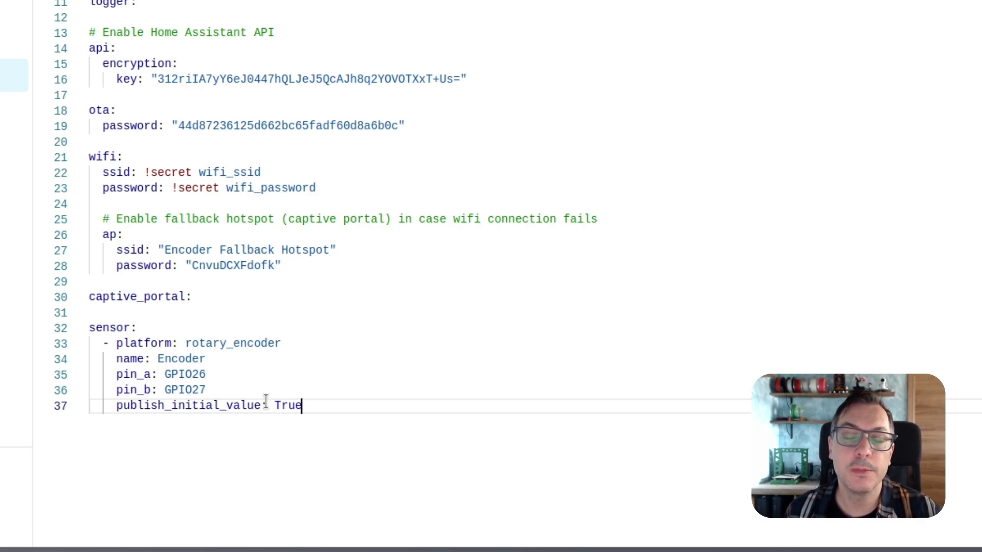
# Add restore_mode: RESTORE_DEFAULT_ZERO to the rotary encoder sensor.
pyautogui.press('Return')
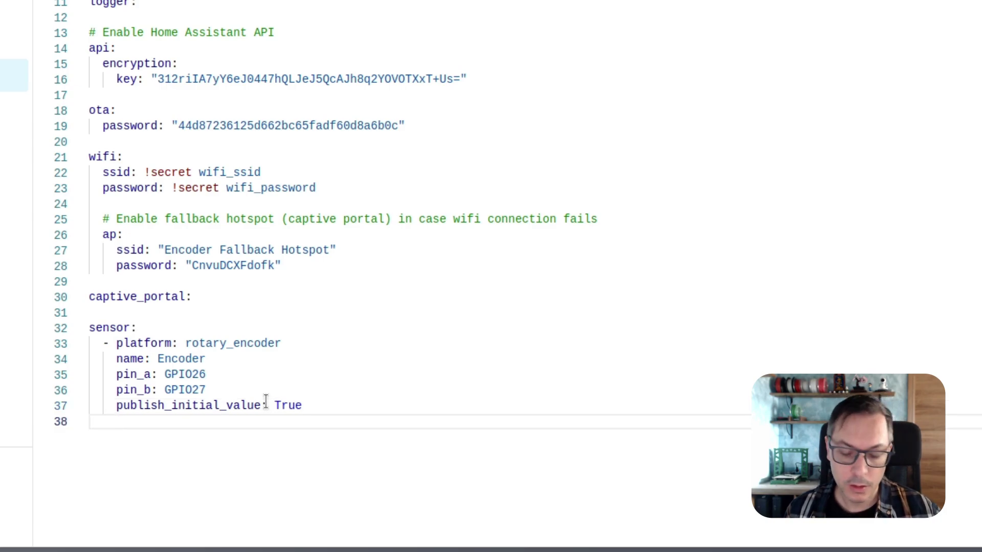
pyautogui.hotkey('ctrl', 'space')
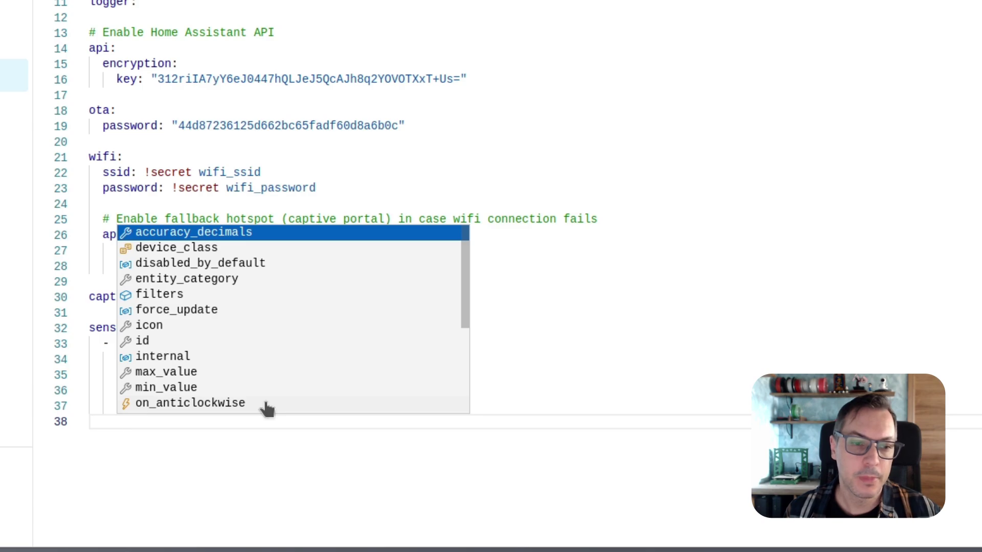
pyautogui.write('rest')
pyautogui.press('Return')
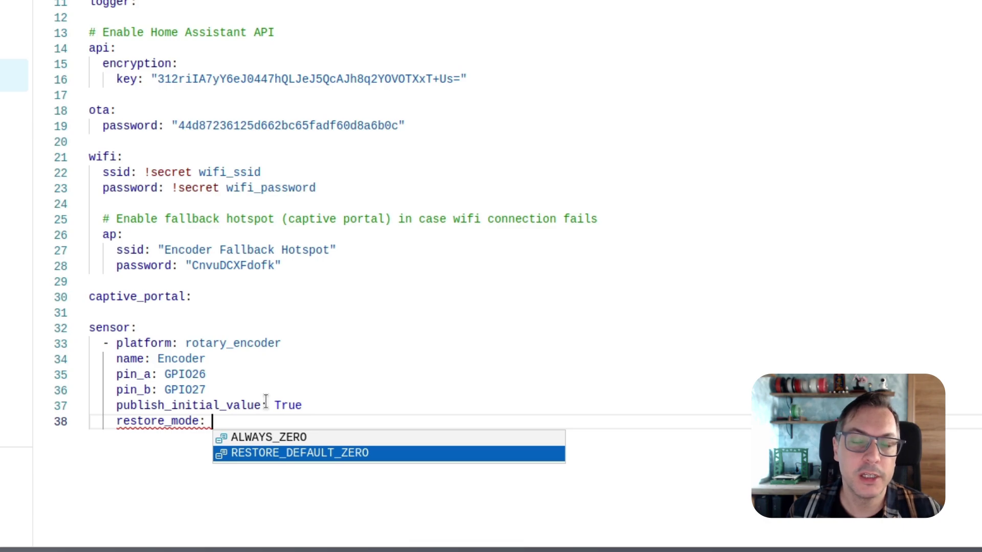
pyautogui.press('Return')
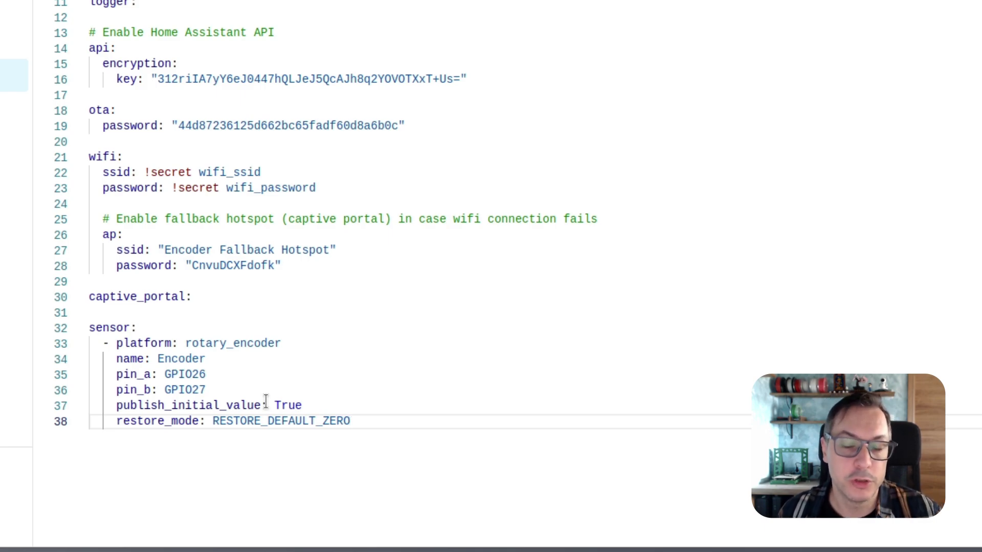
# Limit the rotary encoder sensor's range with min_value: 0 and max_value: 100.
pyautogui.press('Return')
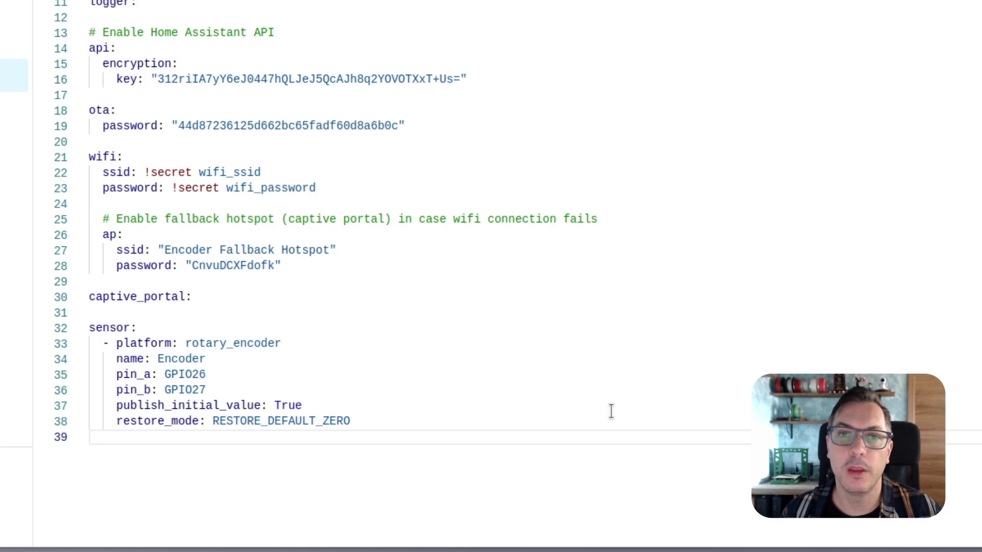
pyautogui.press('Return')
pyautogui.write('min')
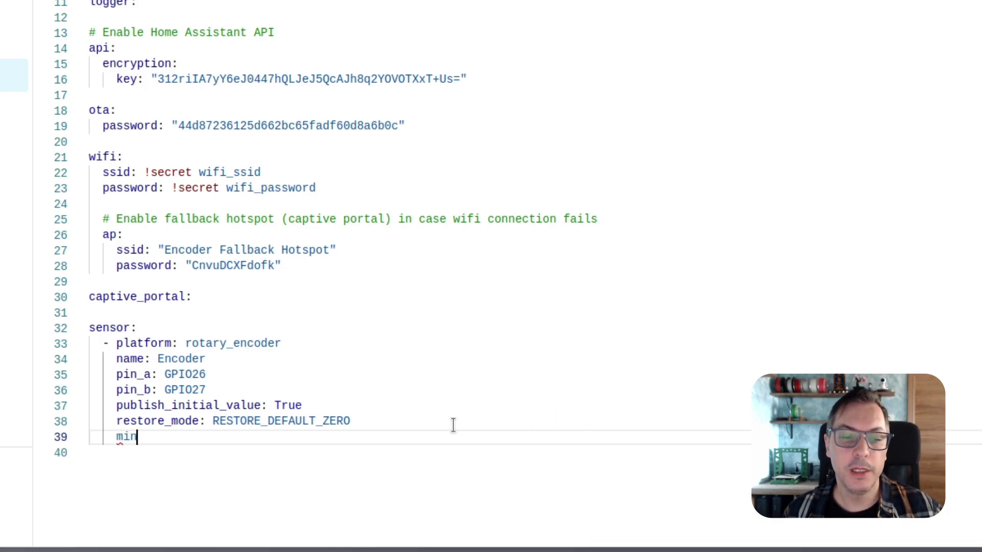
pyautogui.press('Return')
pyautogui.write('0')
pyautogui.press('Return')
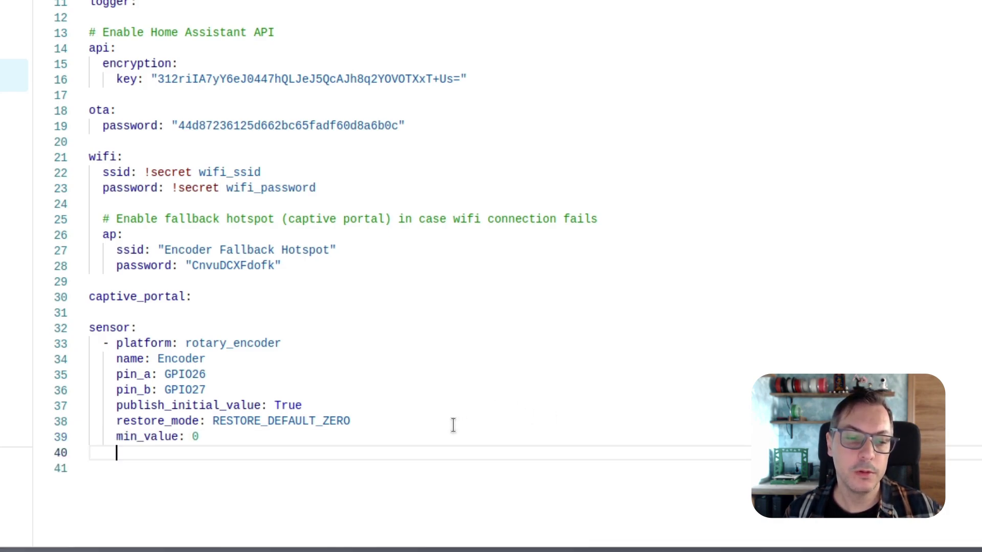
pyautogui.write('max')
pyautogui.press('Return')
pyautogui.write('100')
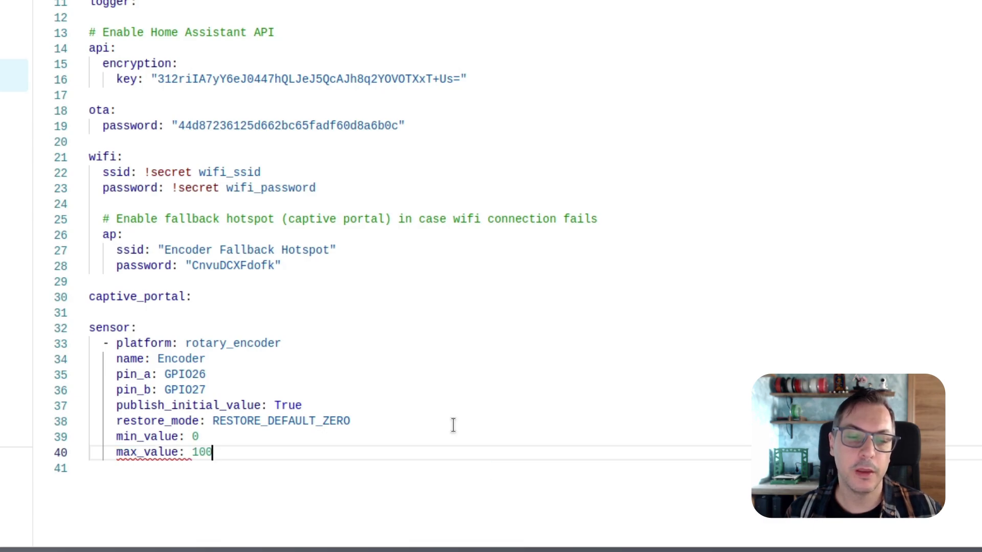
# Add a binary_sensor section below the encoder sensor, using the gpio platform and the name Botón.
pyautogui.scroll(-2, 453, 425)
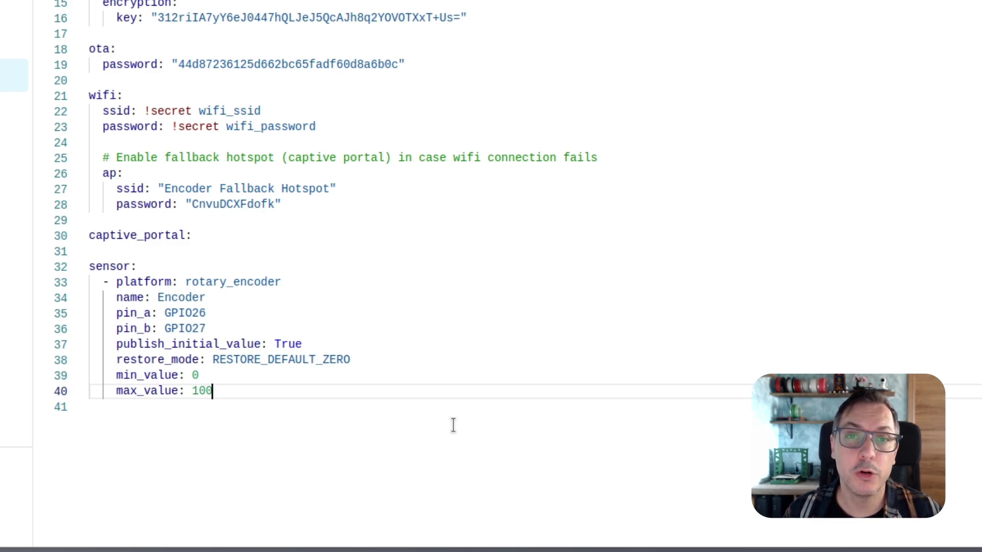
pyautogui.press('Return')
pyautogui.press('Return')
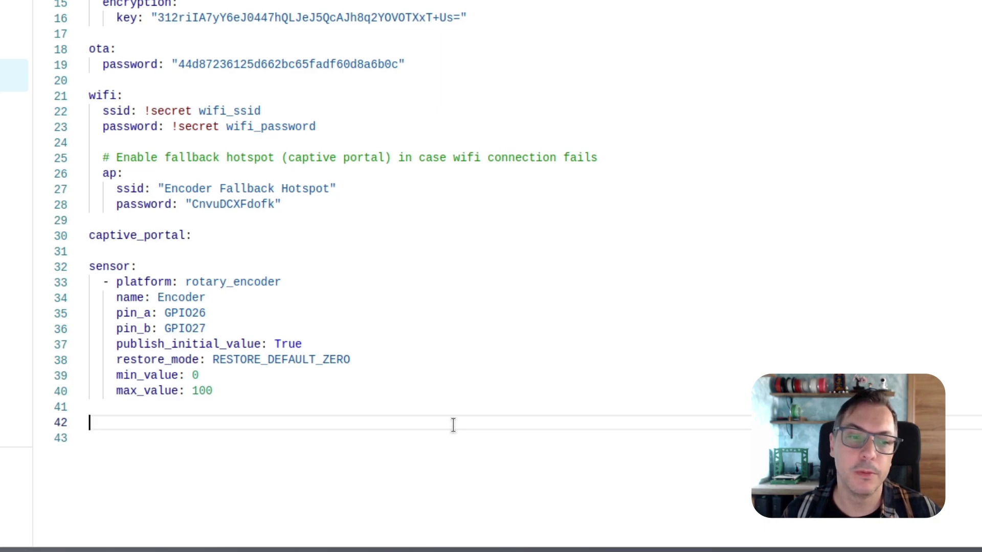
pyautogui.write('bin')
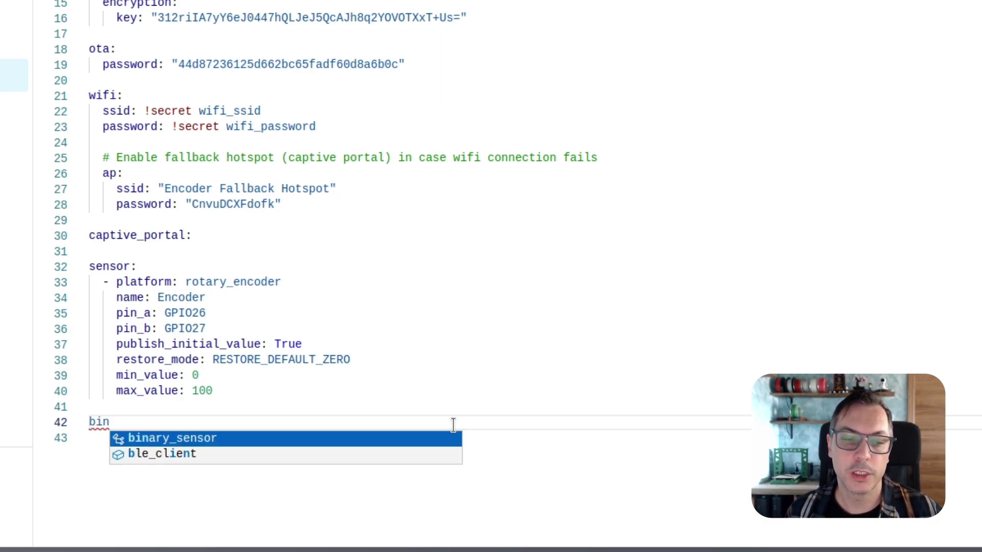
pyautogui.press('Return')
pyautogui.write('gpi')
pyautogui.press('Return')
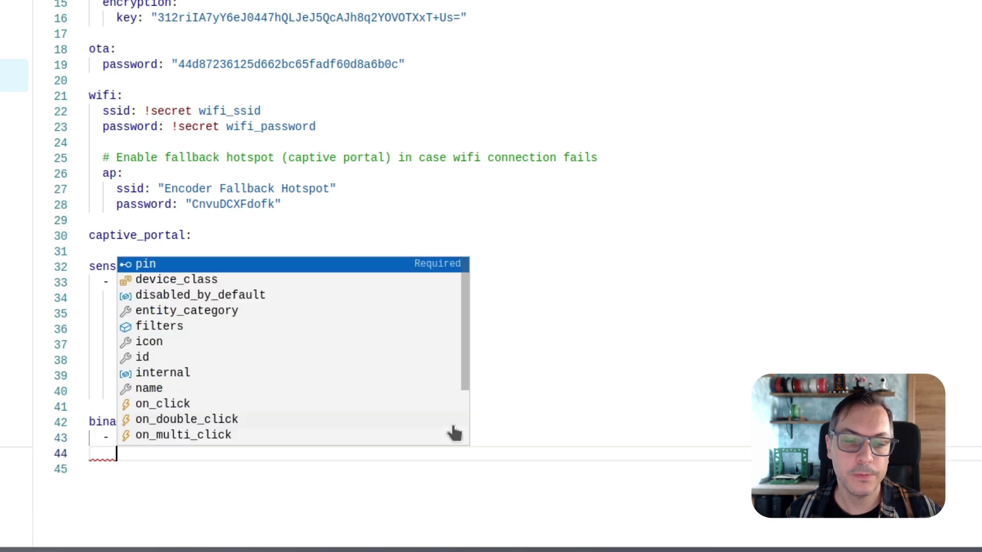
pyautogui.scroll(-3, 500, 251)
pyautogui.write('name: Bo')
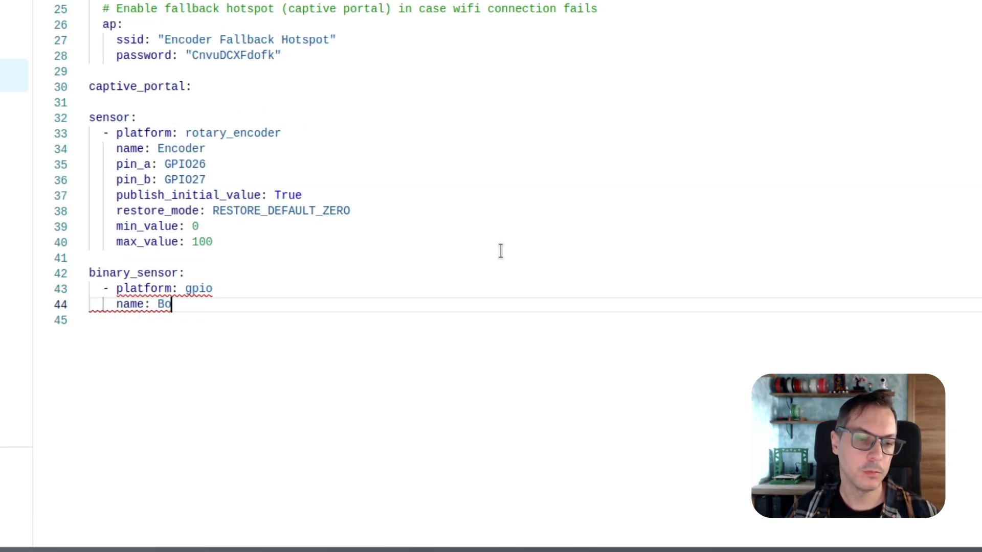
pyautogui.write('tón')
pyautogui.press('Return')
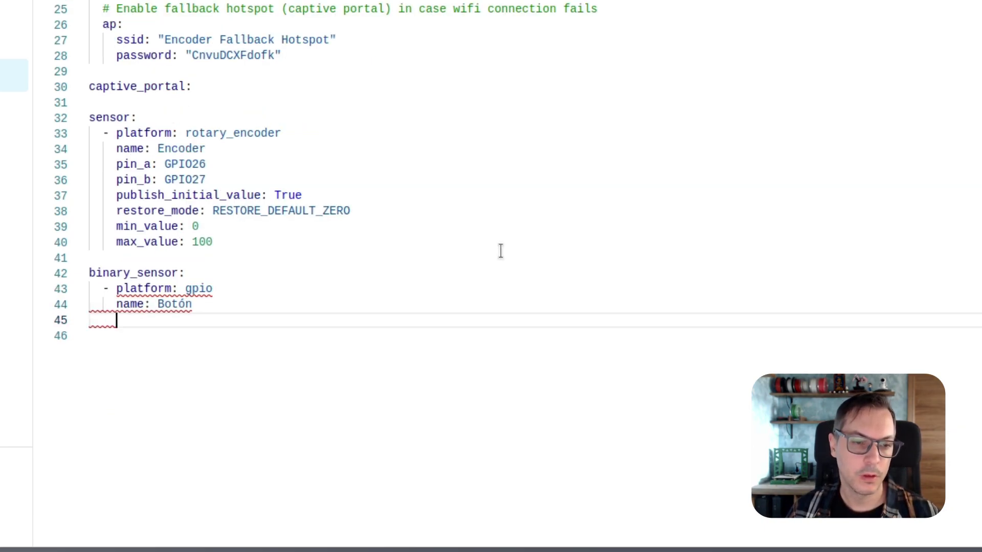
# Add a pin block to the Botón binary sensor with number: GPIO25 and inverted: True.
pyautogui.write('pin')
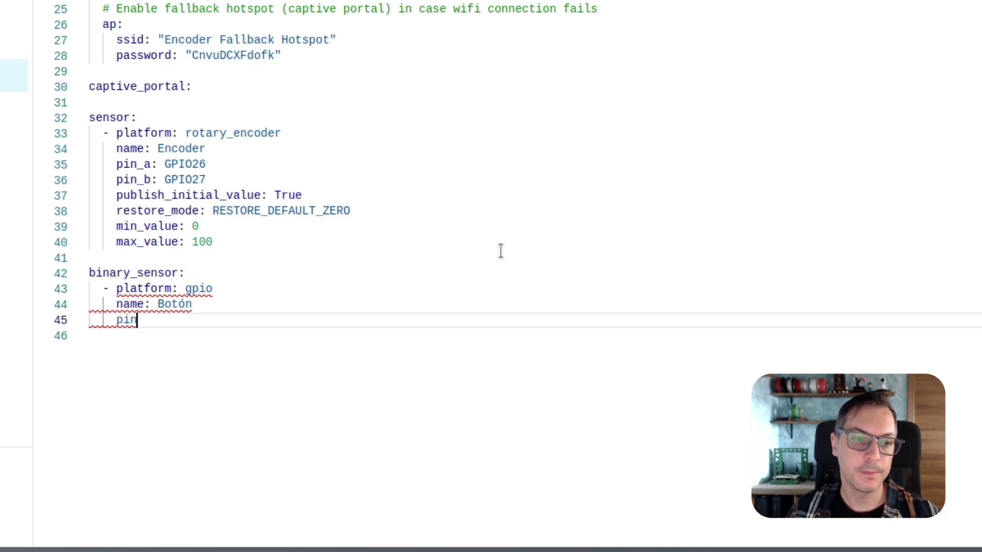
pyautogui.write(':')
pyautogui.press('Return')
pyautogui.write('num')
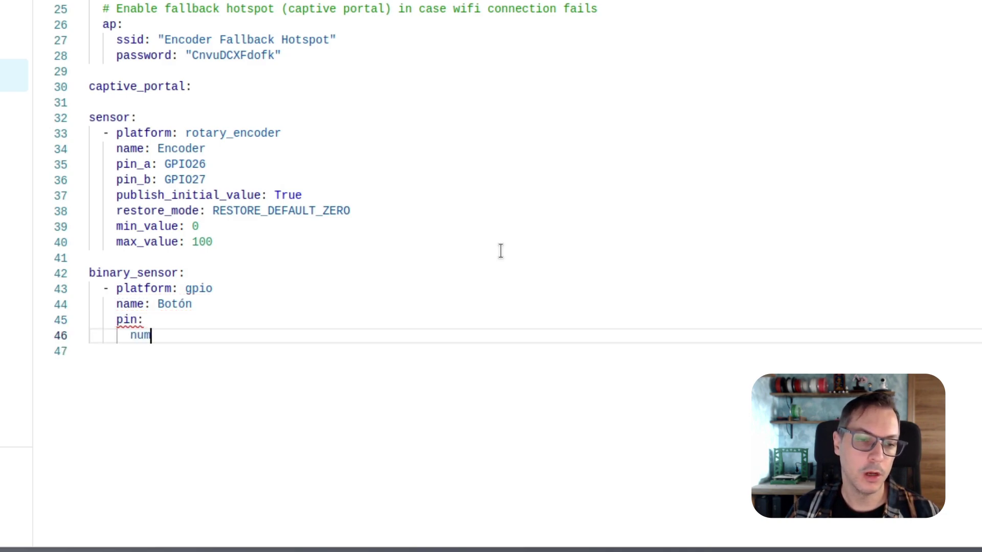
pyautogui.press('Return')
pyautogui.write('O25')
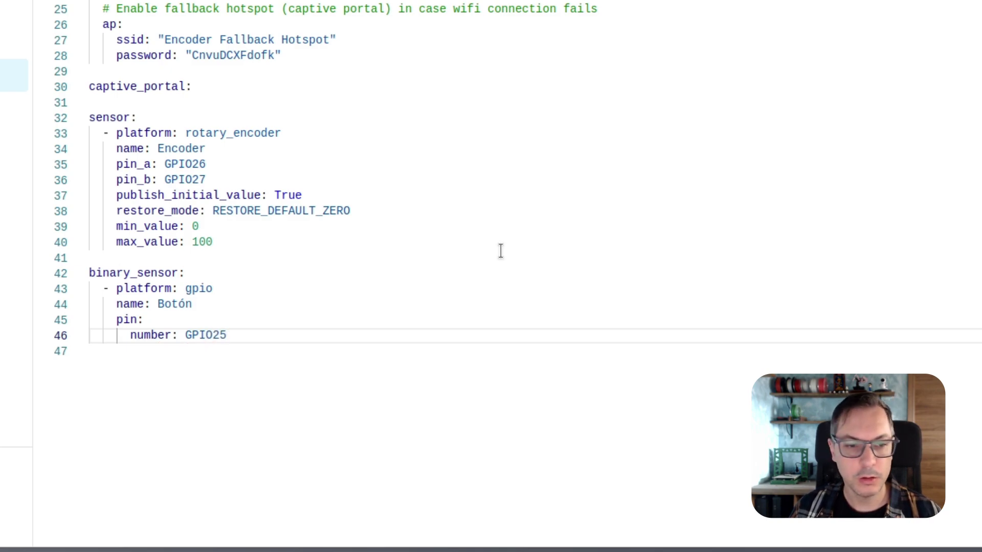
pyautogui.press('Return')
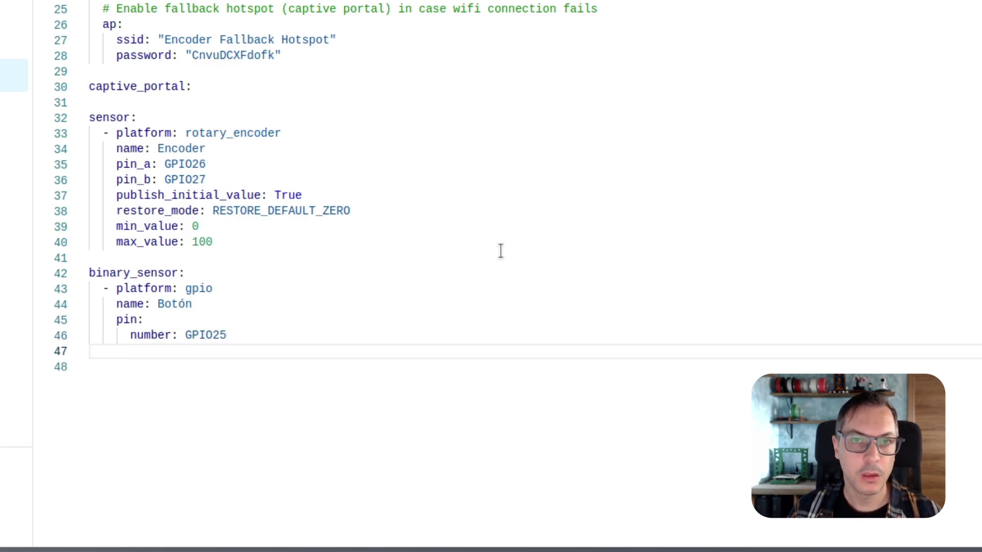
pyautogui.write('inver')
pyautogui.press('Return')
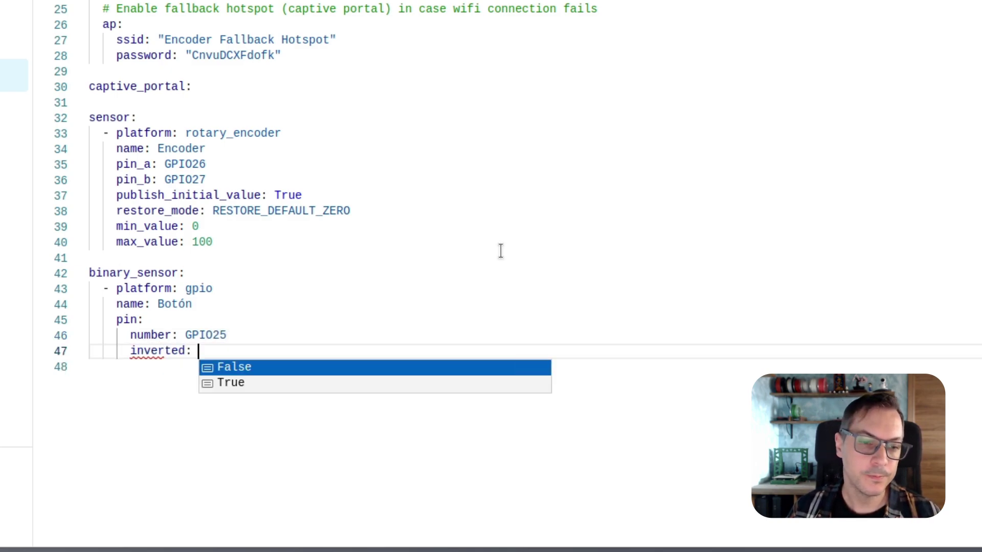
pyautogui.write('True')
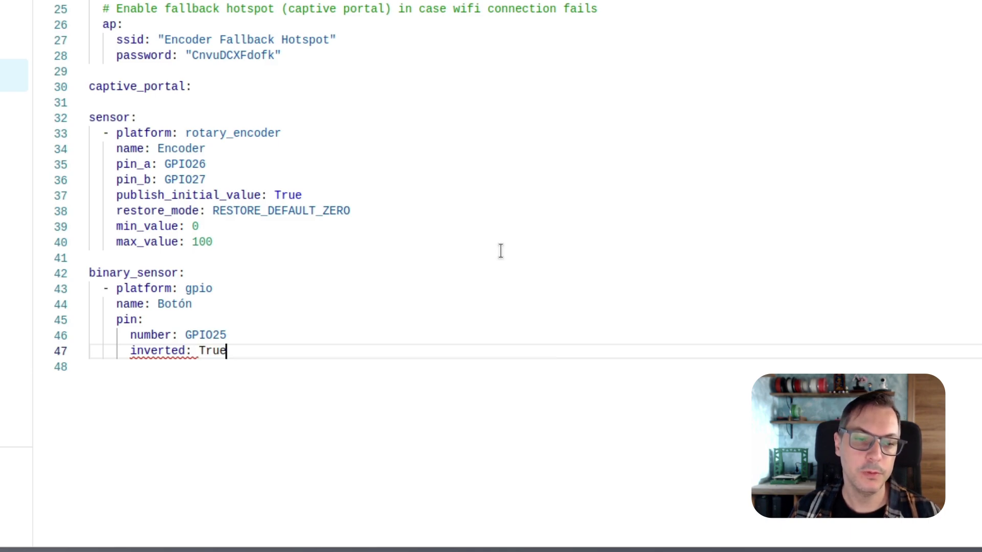
# Add a mode block under the Botón pin settings and set input: True in it.
pyautogui.press('Return')
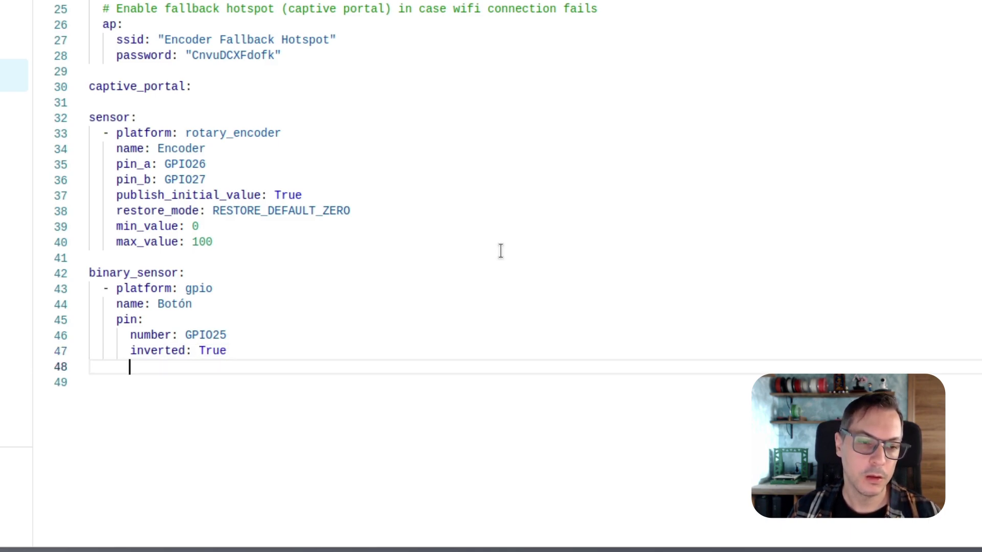
pyautogui.write('mode:')
pyautogui.press('Return')
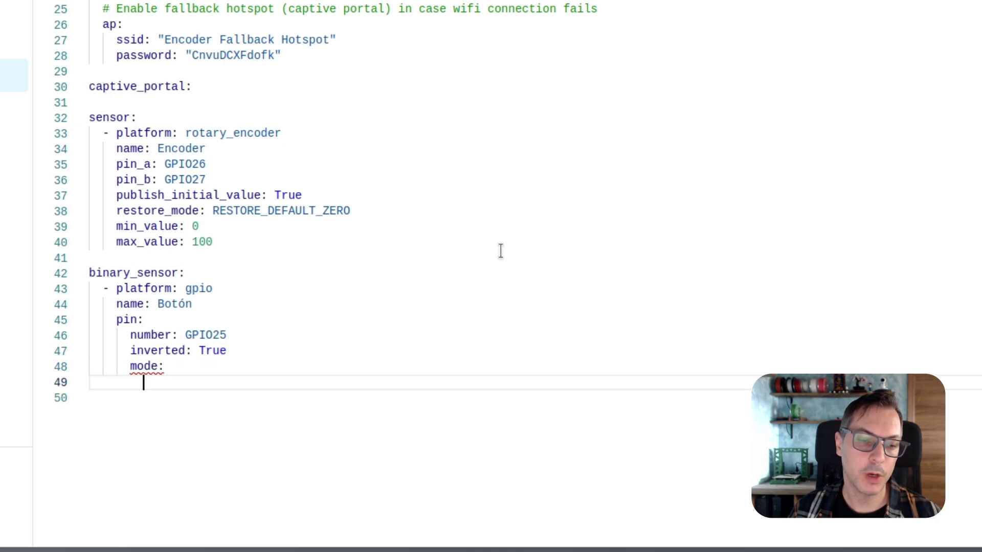
pyautogui.write('in')
pyautogui.press('BackSpace')
pyautogui.press('BackSpace')
pyautogui.hotkey('ctrl', 'space')
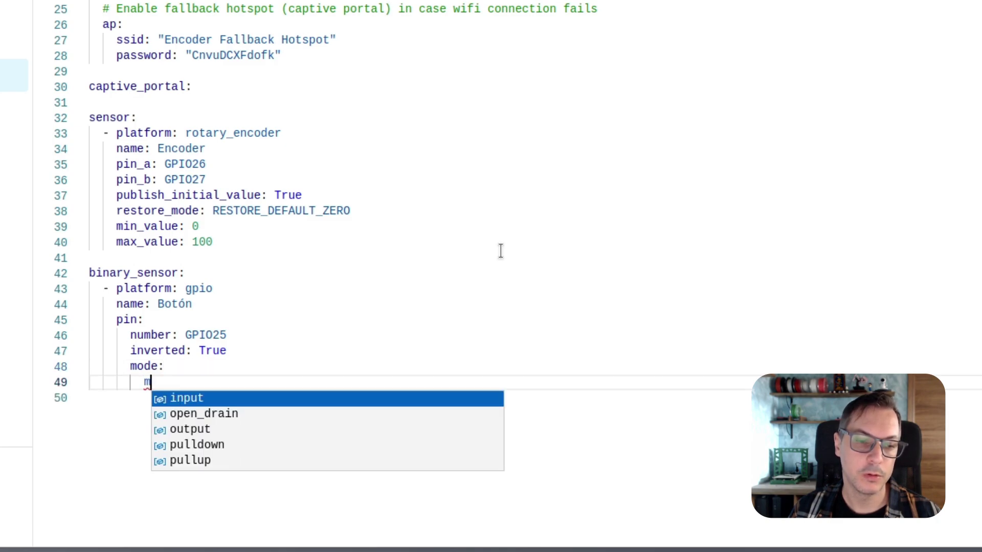
pyautogui.press('Return')
pyautogui.press('Down')
pyautogui.press('Return')
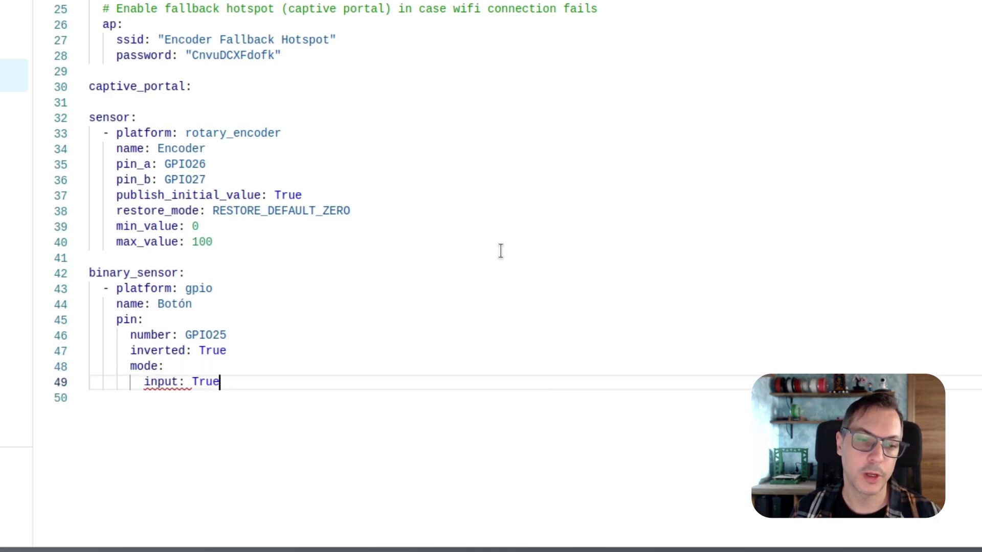
# Add pullup: True to the mode block of the Botón pin, below the input line.
pyautogui.press('Return')
pyautogui.hotkey('ctrl', 'space')
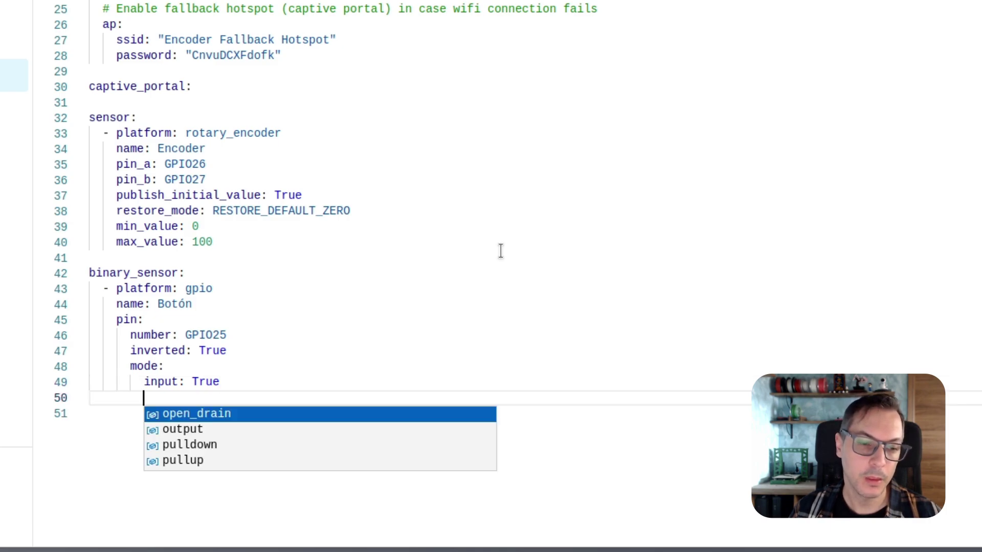
pyautogui.press('Down')
pyautogui.press('Down')
pyautogui.press('Down')
pyautogui.press('Return')
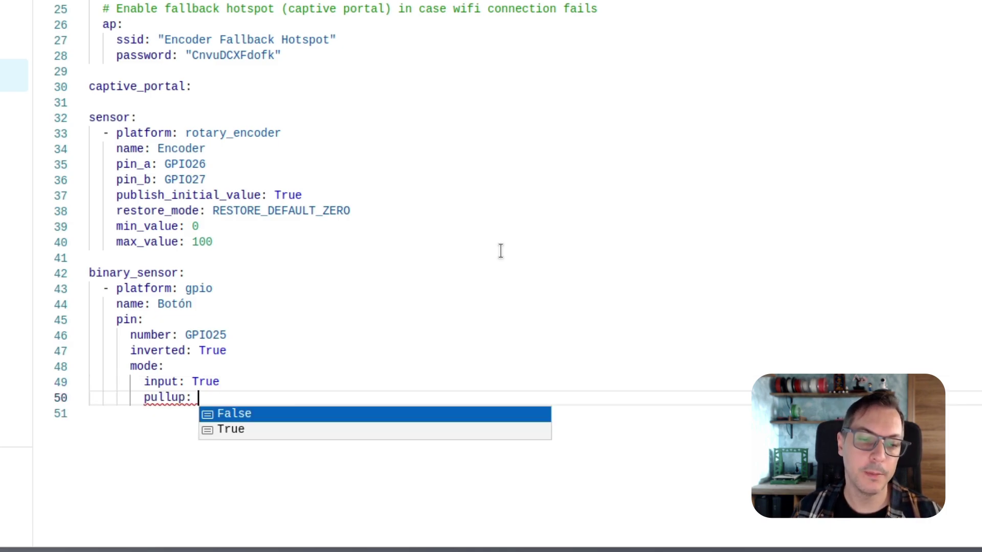
pyautogui.press('Down')
pyautogui.press('Return')
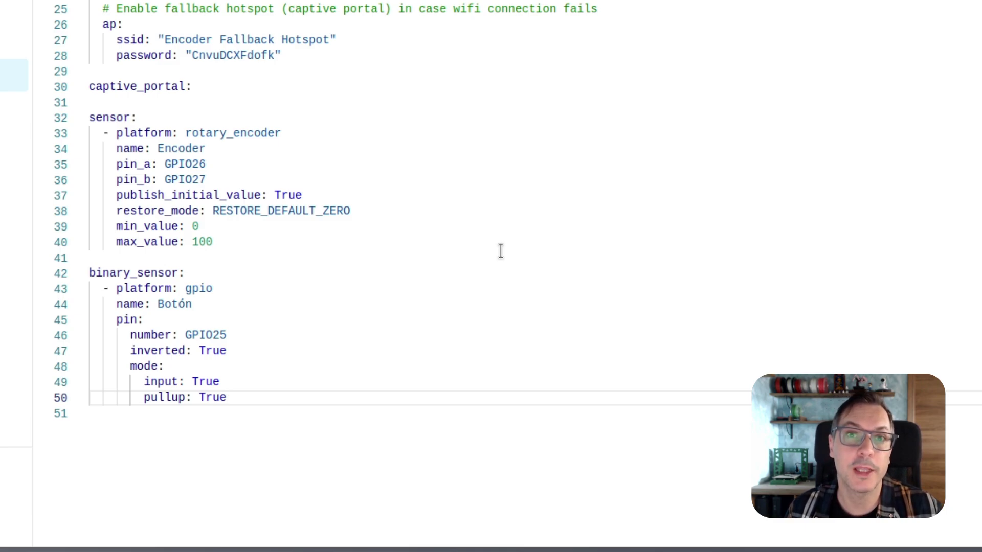
pyautogui.press('Up')
pyautogui.press('Up')
pyautogui.press('Up')
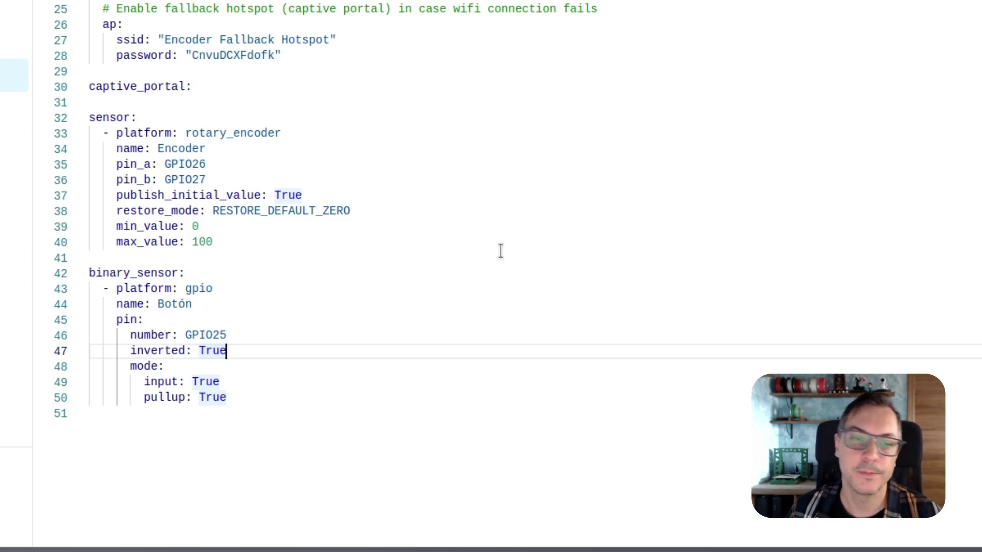
# Save encoder.yaml and install it on the device wirelessly.
pyautogui.click(880, 78)
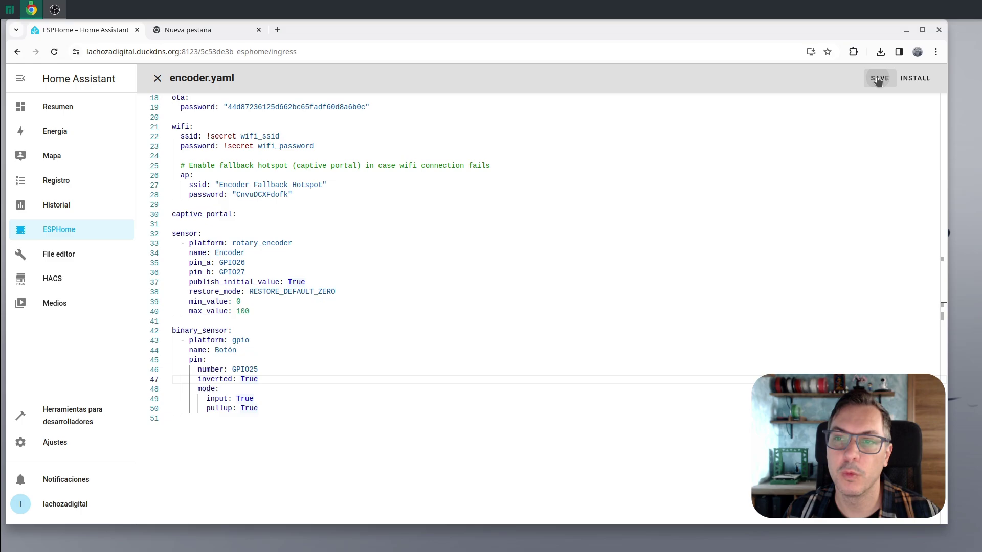
pyautogui.click(907, 80)
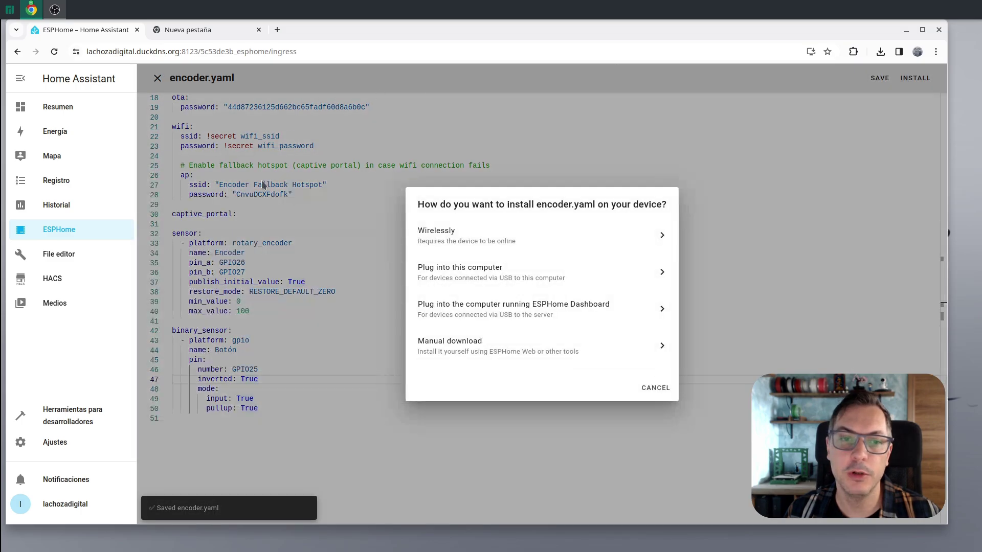
pyautogui.click(483, 234)
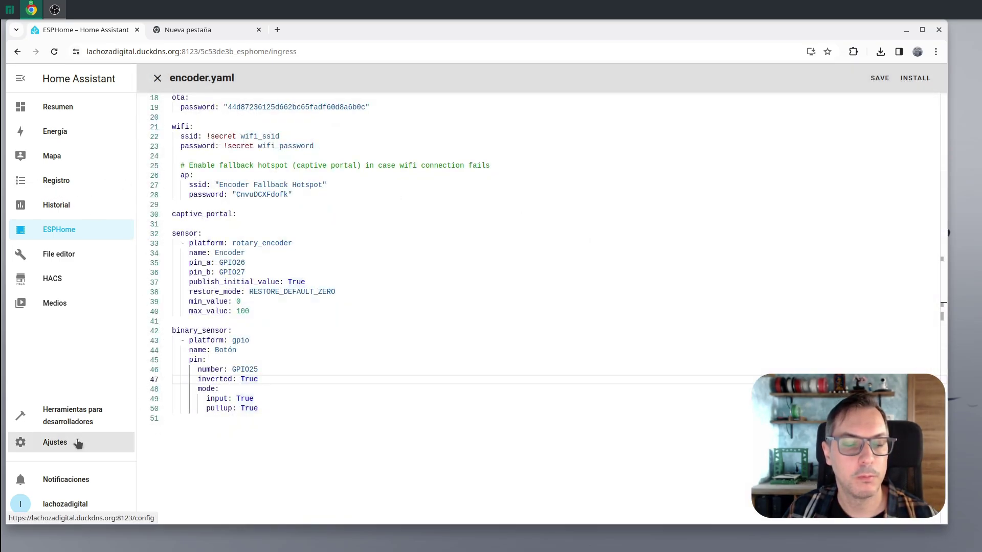
# Open the encoder device from the ESPHome integration in Home Assistant's devices and services settings.
pyautogui.click(76, 442)
pyautogui.click(503, 159)
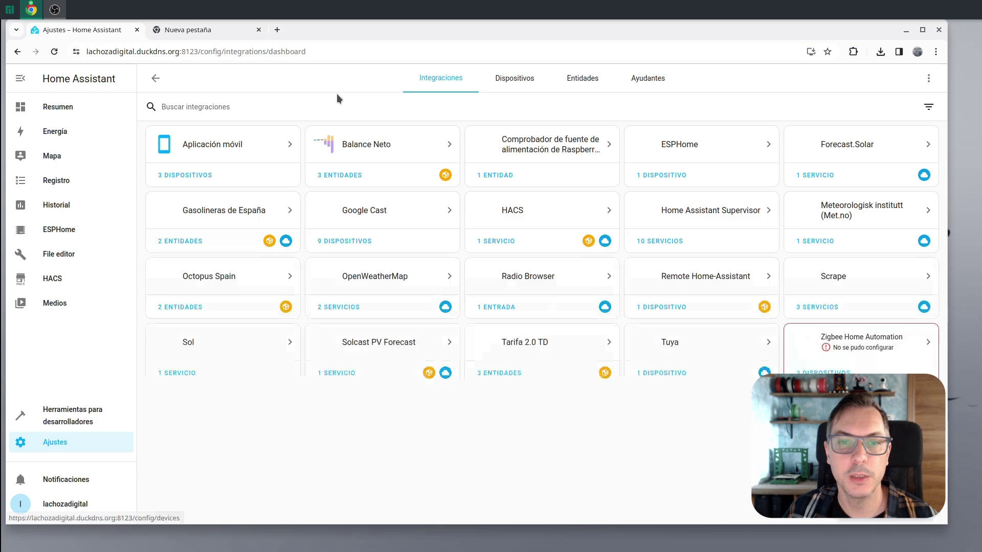
pyautogui.click(716, 141)
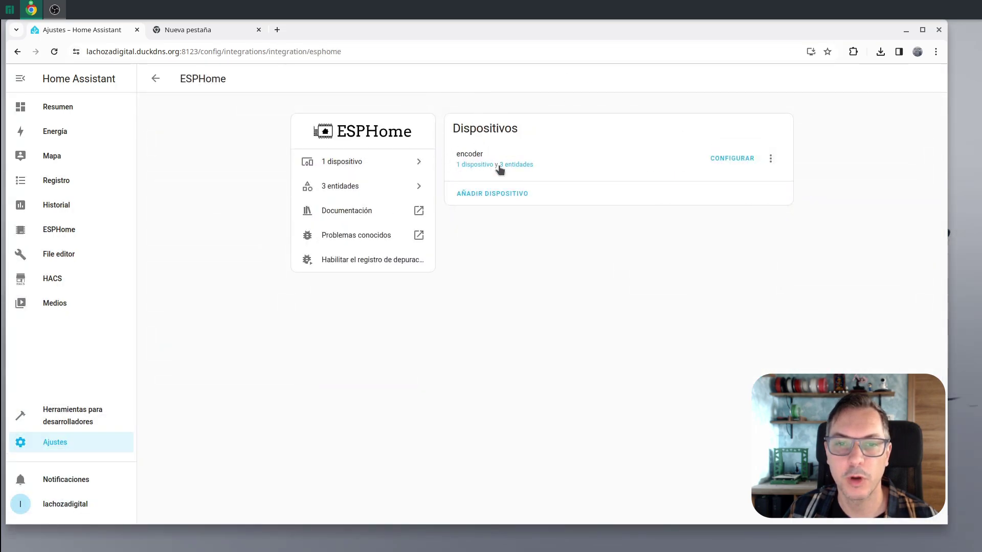
pyautogui.click(471, 164)
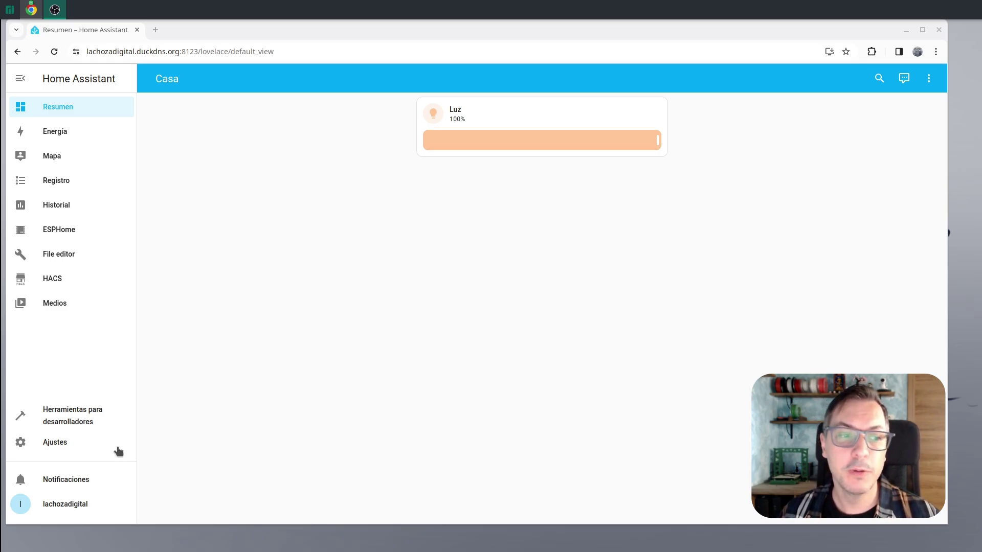
# Create a new empty automation in Home Assistant's automations and scenes settings.
pyautogui.click(70, 449)
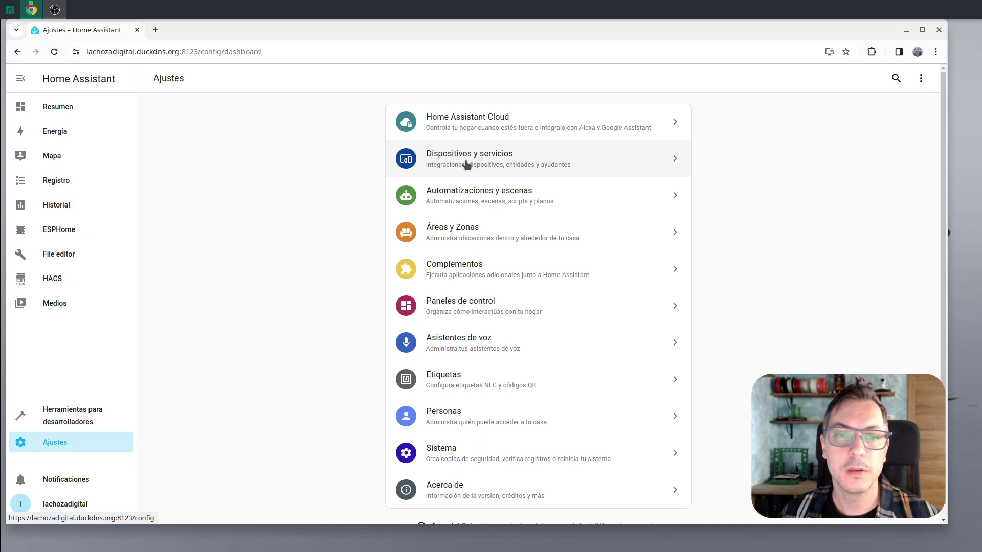
pyautogui.click(464, 197)
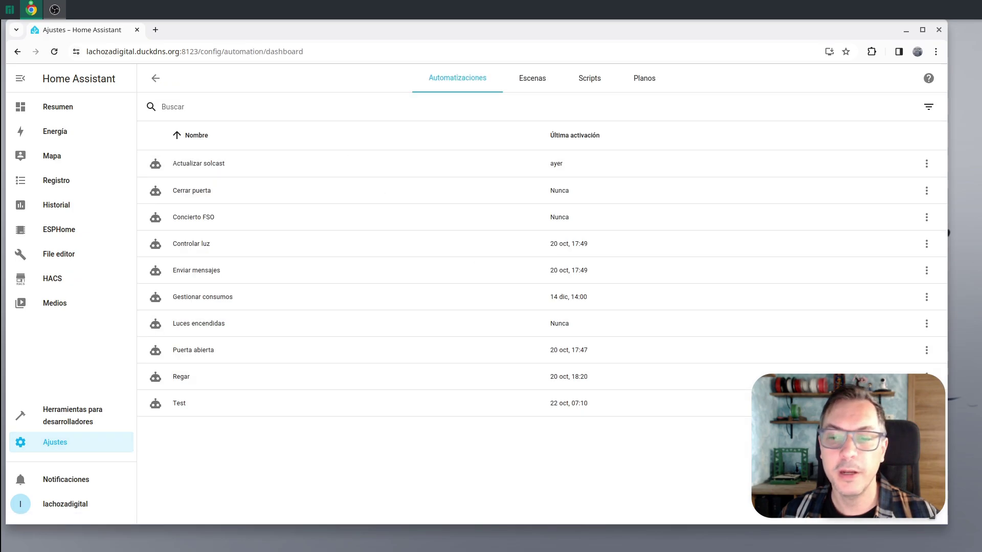
pyautogui.click(895, 507)
pyautogui.click(476, 261)
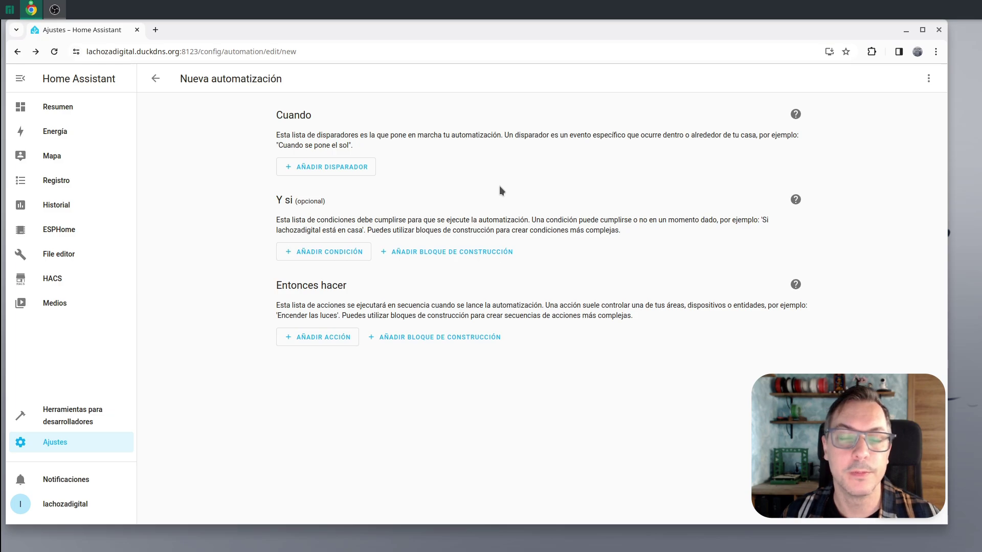
# Add an entity state trigger to the new automation, using the encoder Encoder entity.
pyautogui.click(339, 167)
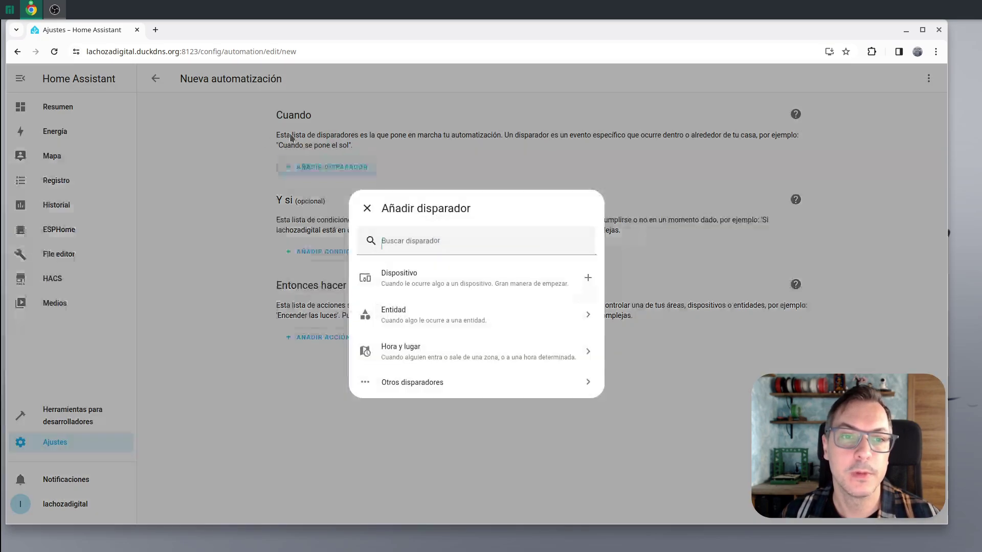
pyautogui.click(410, 319)
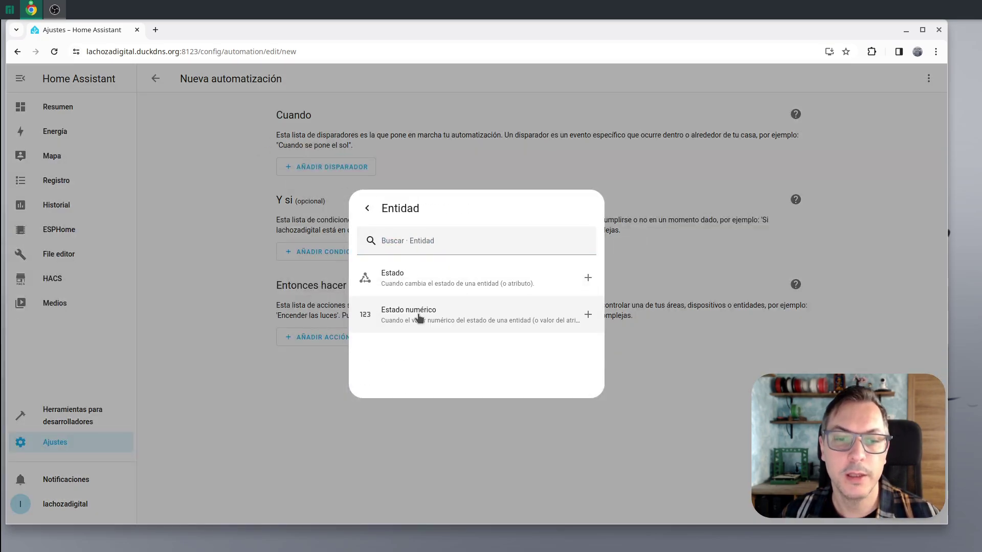
pyautogui.click(409, 274)
pyautogui.click(349, 193)
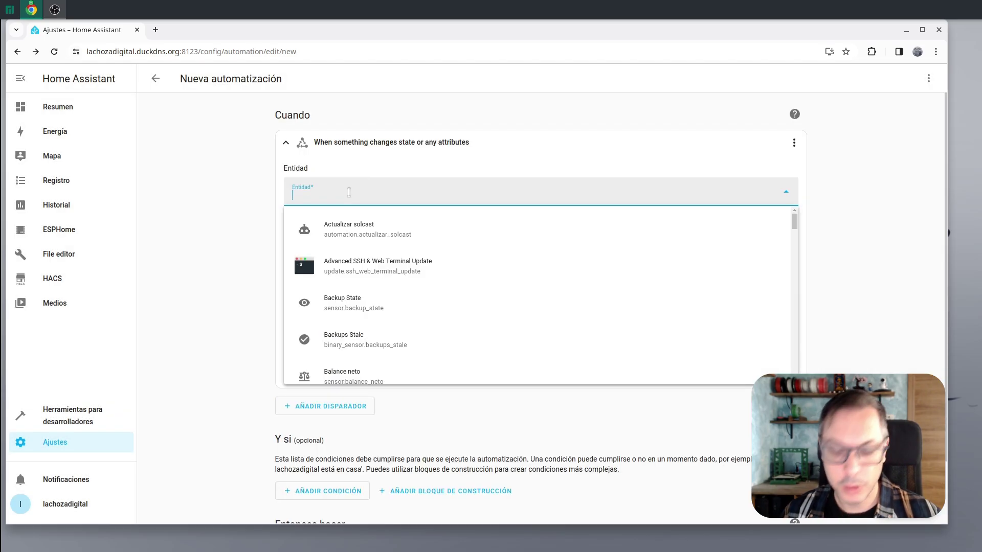
pyautogui.write('enco')
pyautogui.click(358, 265)
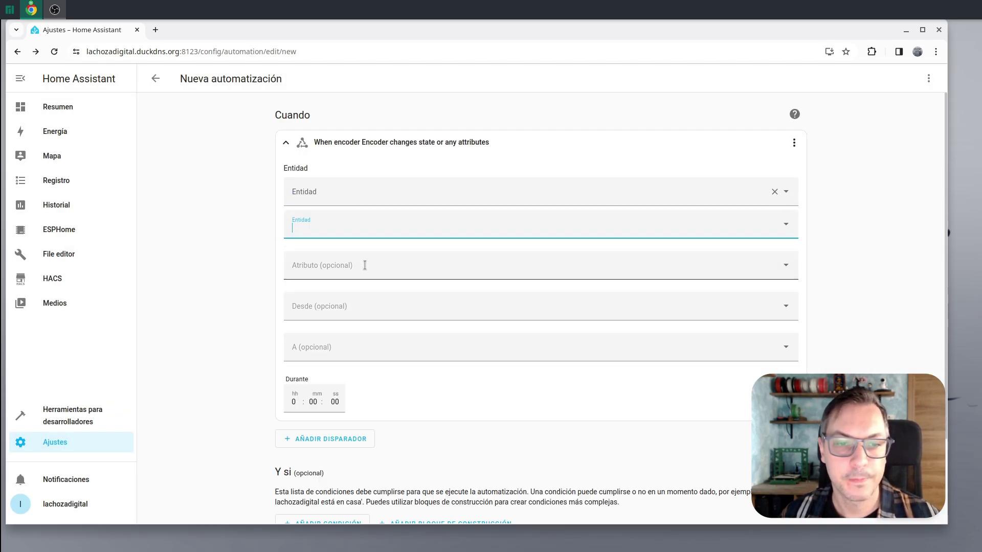
# Add a second entity state trigger for encoder Botón, with Encendido as the state it changes to.
pyautogui.scroll(-1, 369, 424)
pyautogui.click(343, 387)
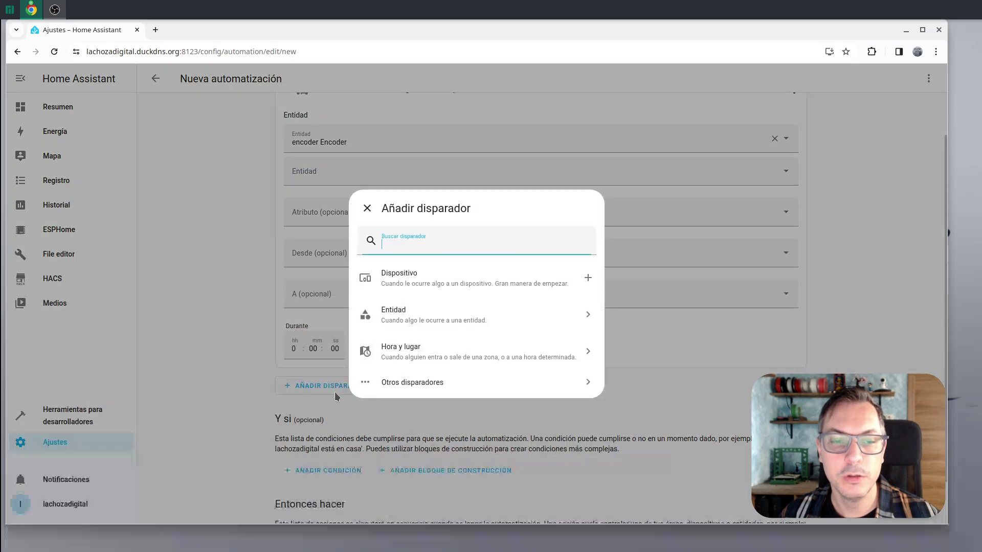
pyautogui.click(444, 316)
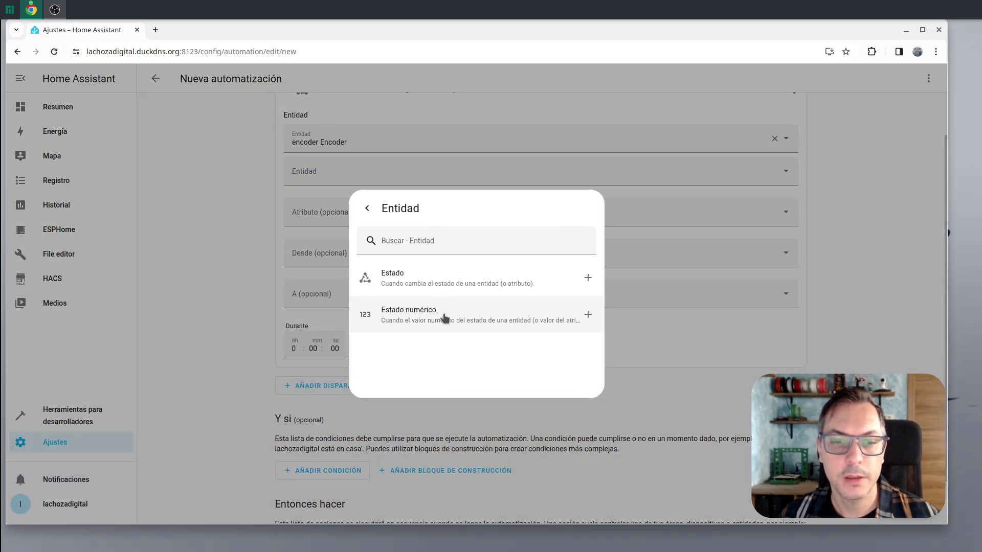
pyautogui.click(433, 280)
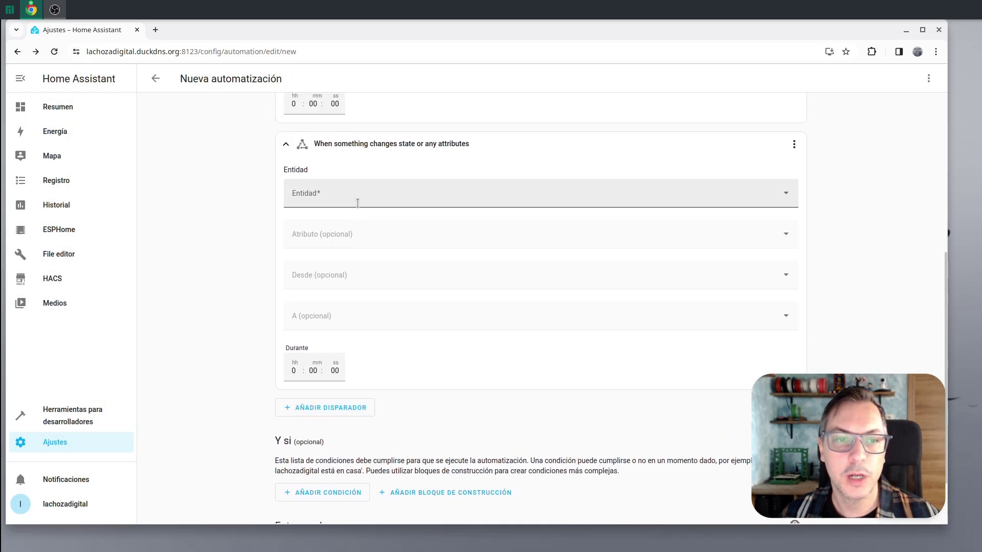
pyautogui.click(345, 198)
pyautogui.write('boton')
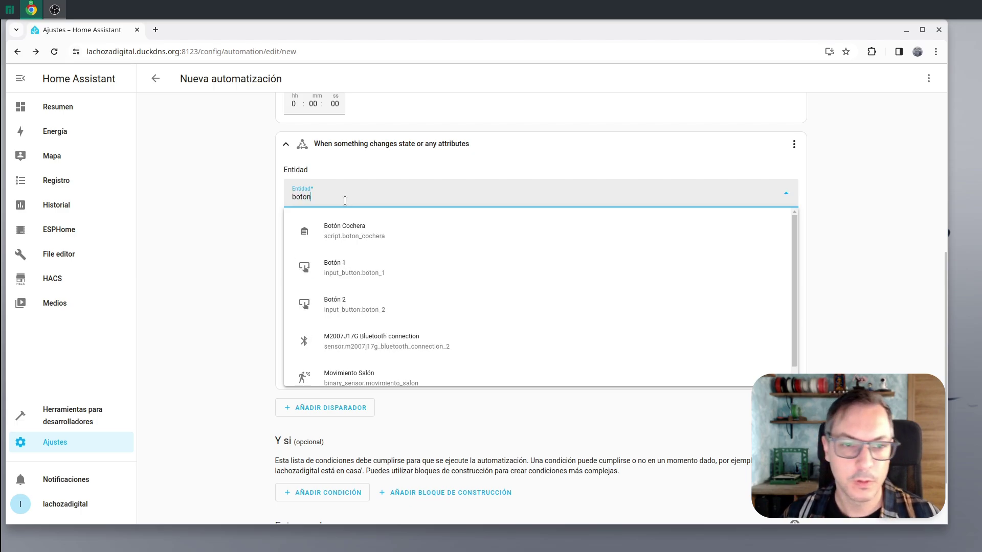
pyautogui.hotkey('ctrl', 'a')
pyautogui.write('encon')
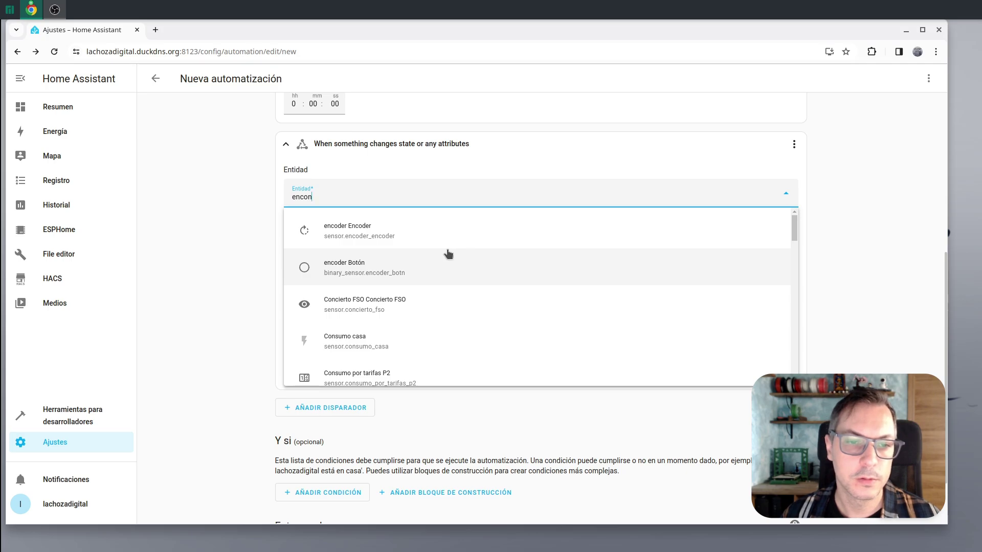
pyautogui.click(374, 266)
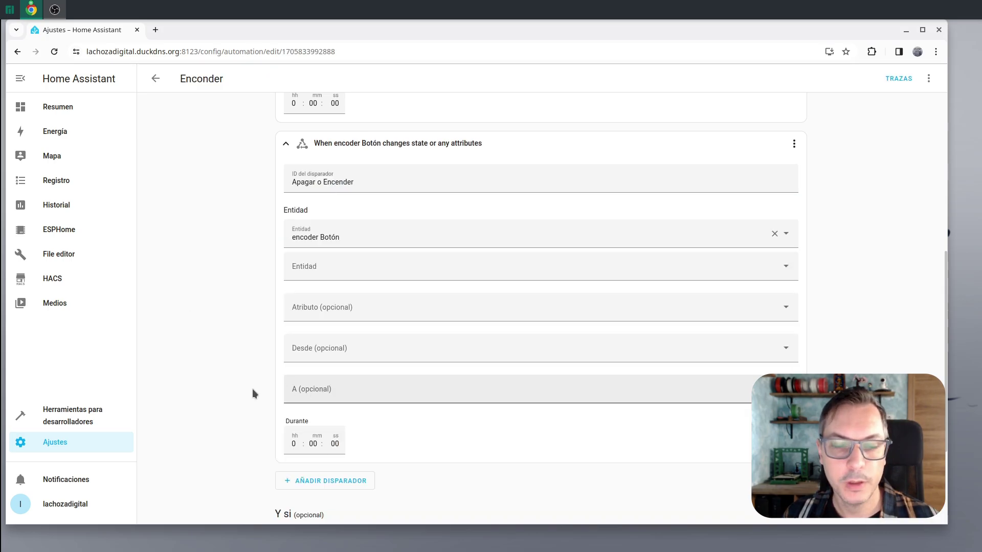
pyautogui.click(334, 390)
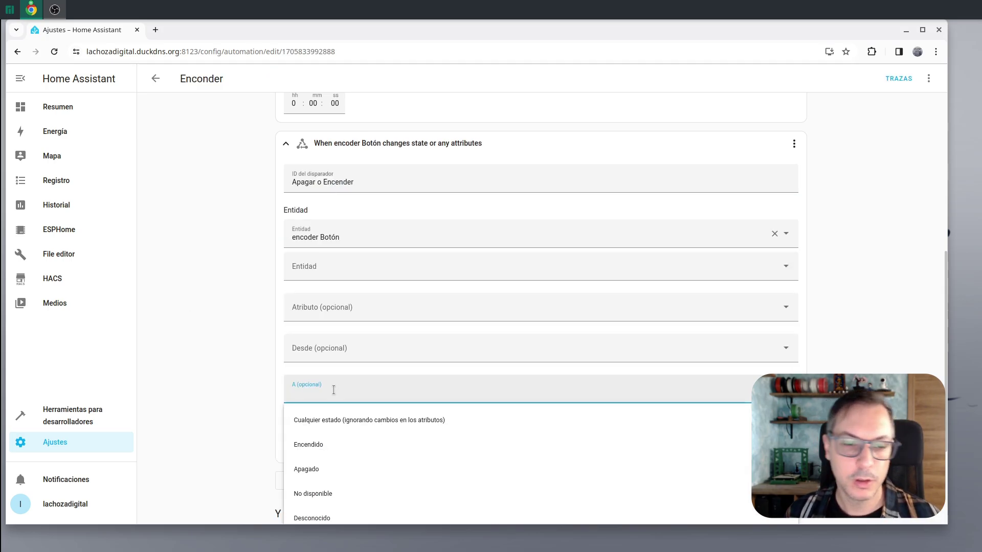
pyautogui.click(325, 445)
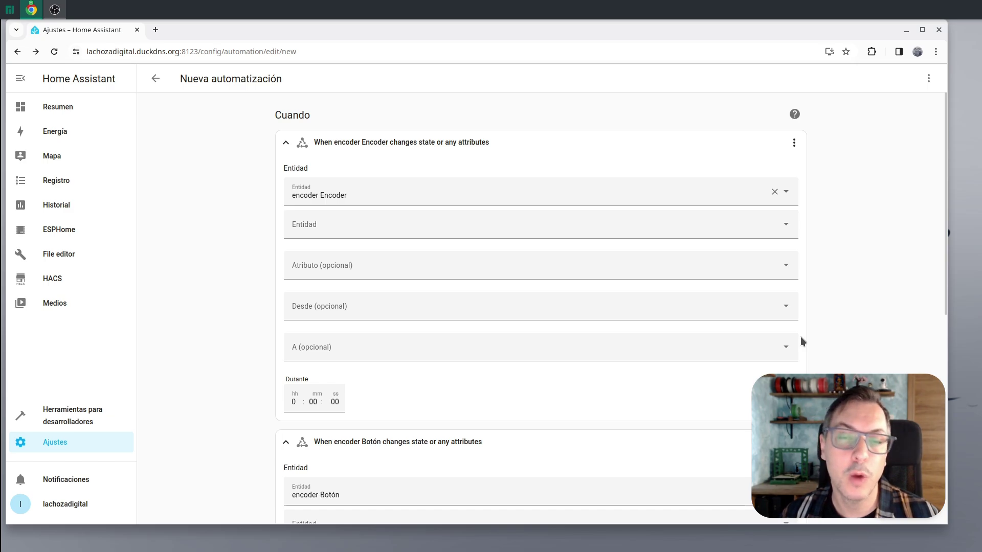
# Give the encoder Encoder state trigger the trigger ID Brillo.
pyautogui.click(796, 142)
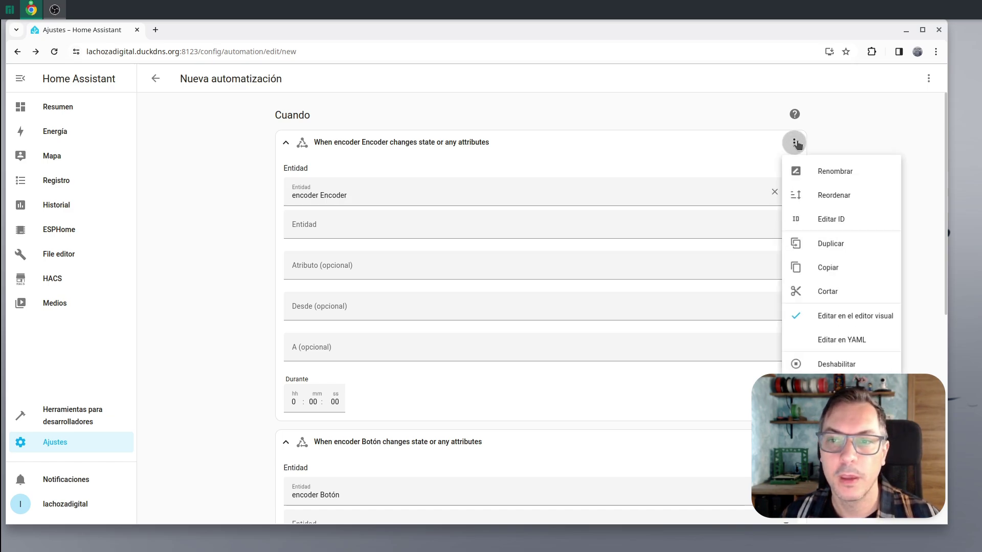
pyautogui.click(861, 221)
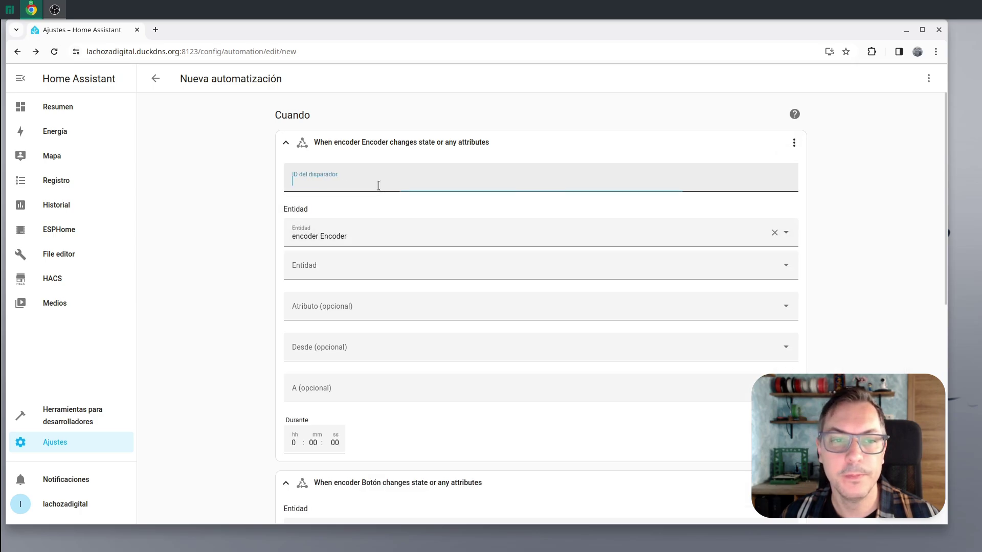
pyautogui.write('Brillo')
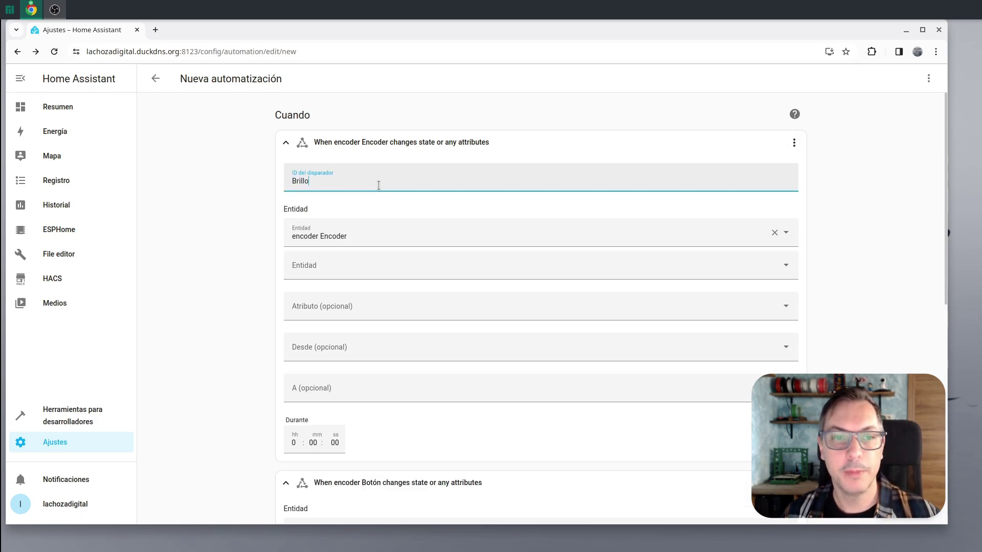
# Give the encoder Botón state trigger the trigger ID "Apagar o Encender".
pyautogui.scroll(-4, 457, 275)
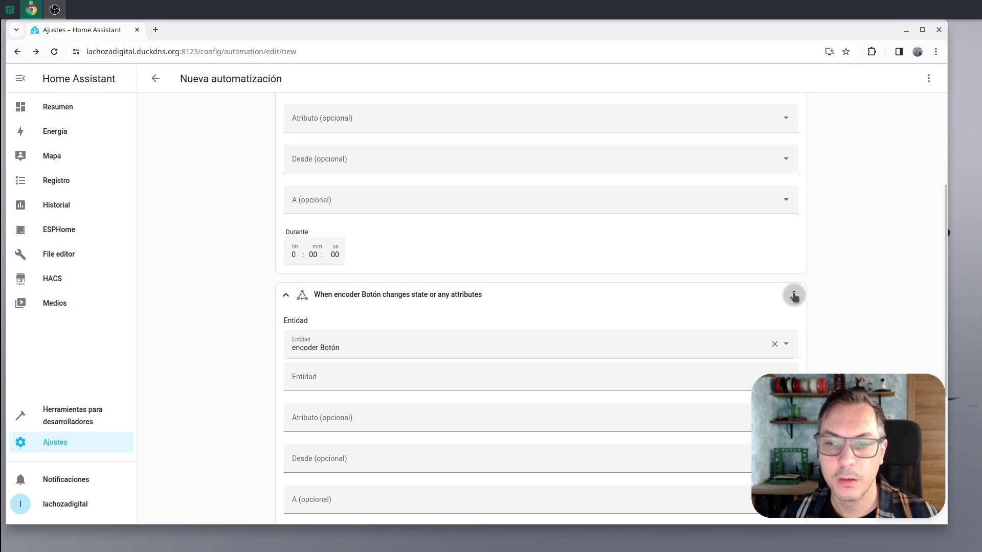
pyautogui.click(794, 295)
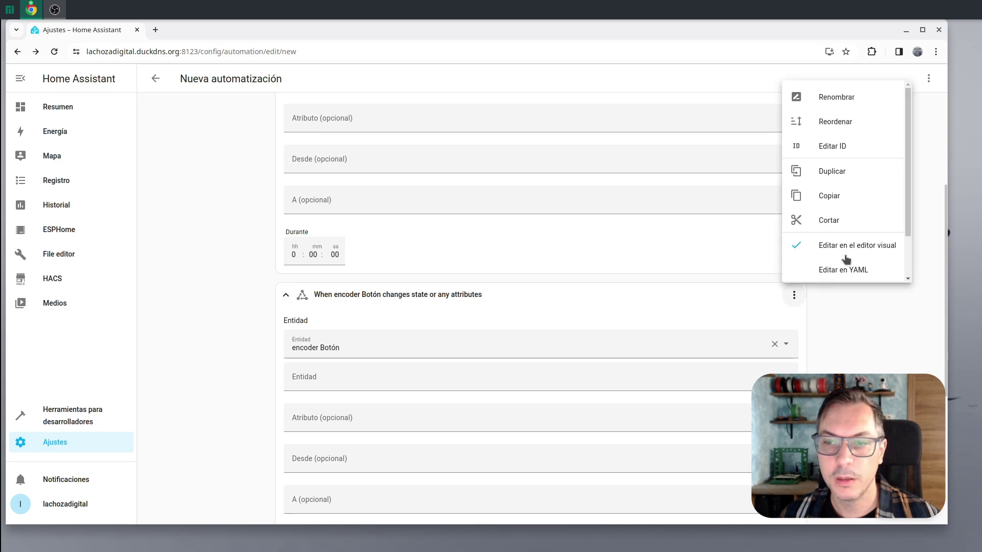
pyautogui.click(857, 153)
pyautogui.click(343, 330)
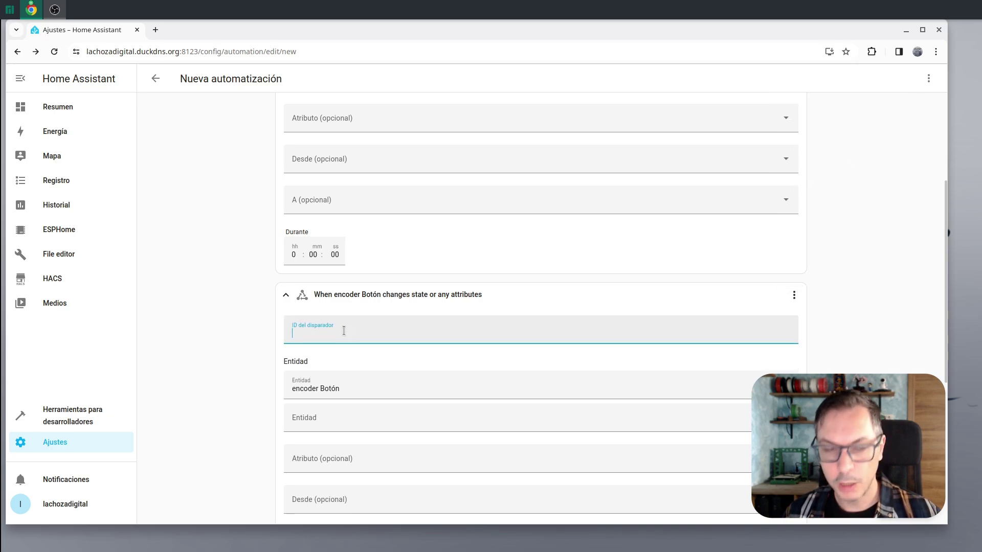
pyautogui.write('Apagar o')
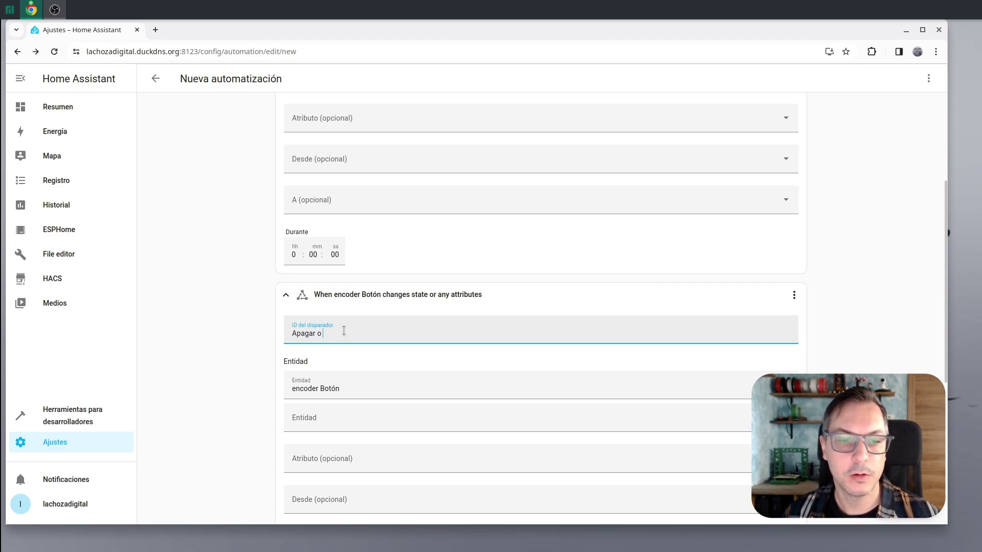
pyautogui.write(' Encender')
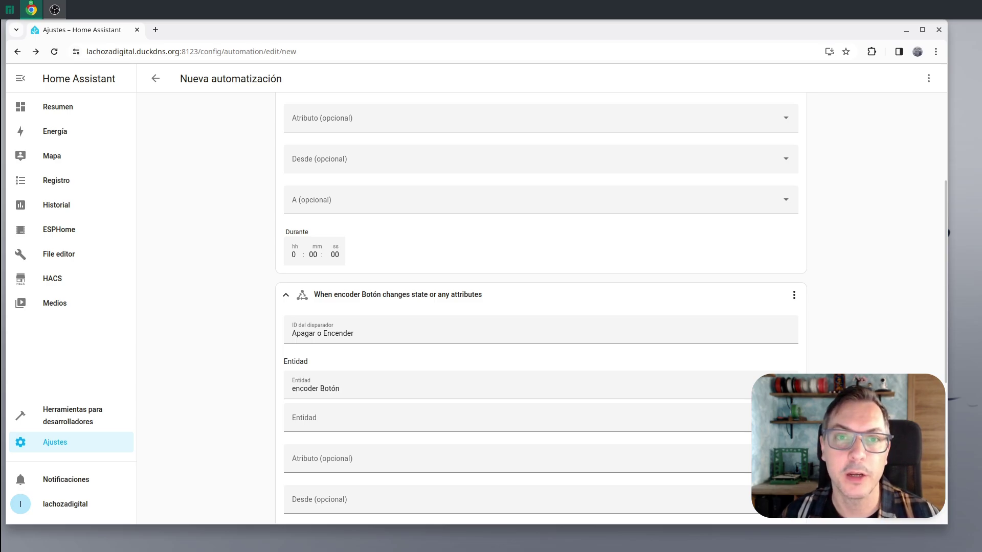
# Add an Elegir building block to the automation's actions.
pyautogui.scroll(-5, 732, 353)
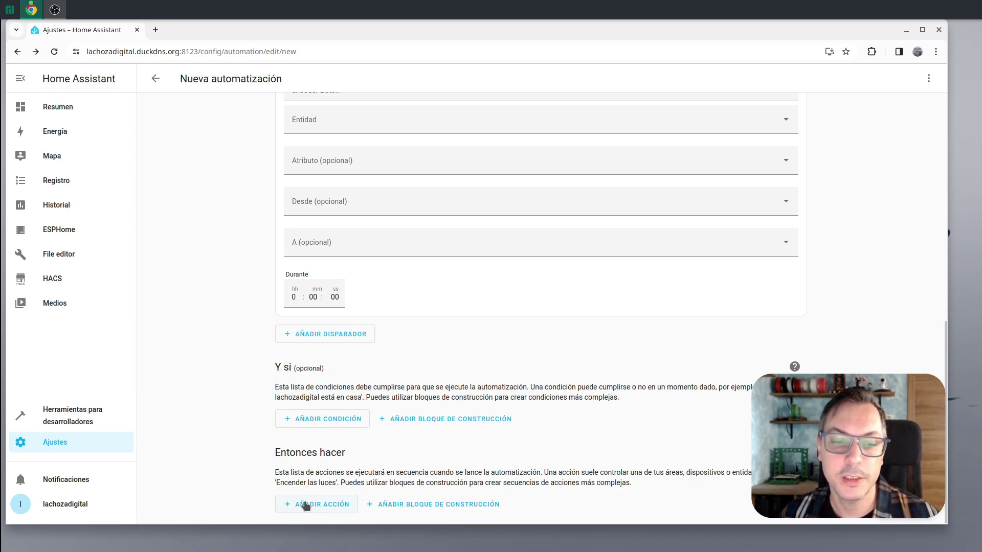
pyautogui.click(459, 505)
pyautogui.scroll(-2, 478, 245)
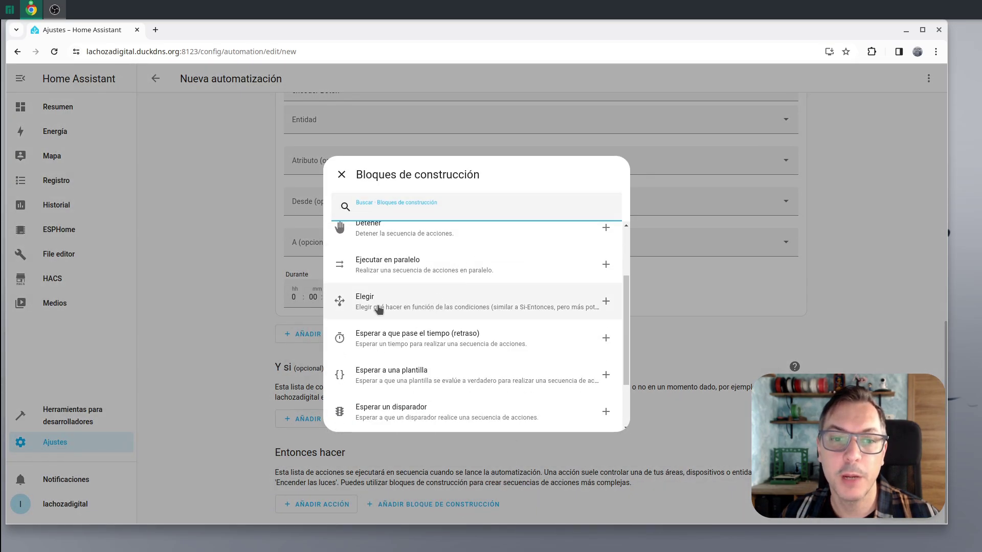
pyautogui.click(406, 301)
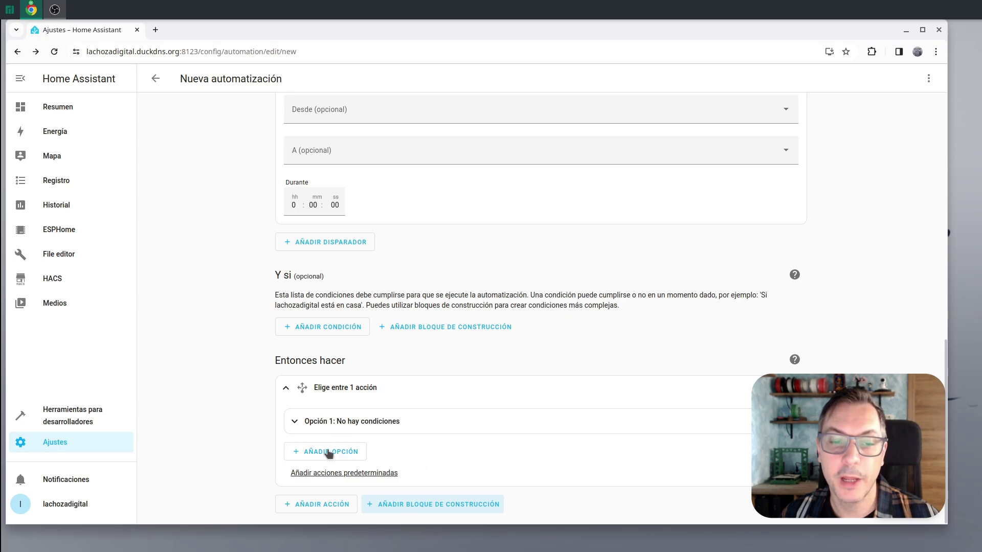
# Add a "Disparado por" condition to Opción 1 of the Elegir block, with Brillo as its trigger.
pyautogui.click(450, 425)
pyautogui.scroll(-2, 449, 358)
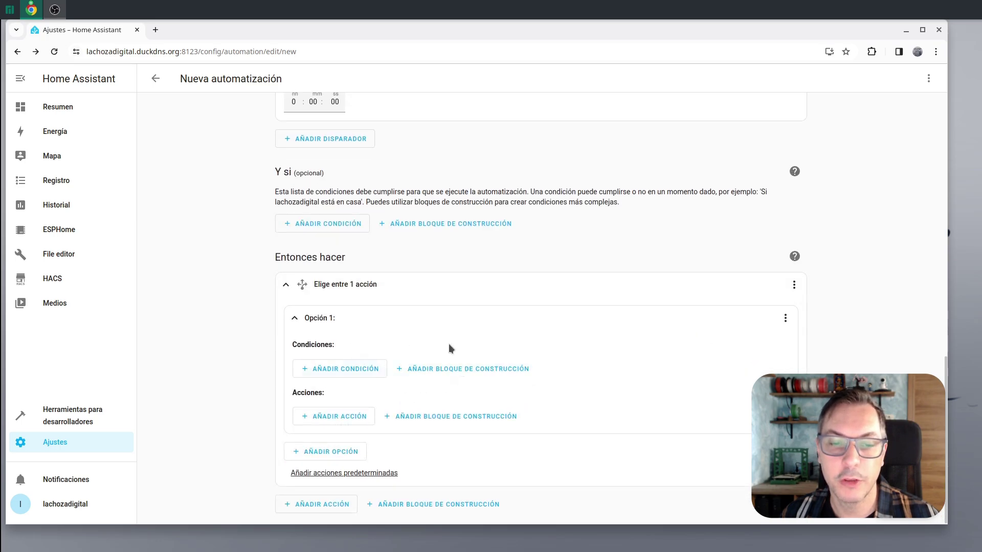
pyautogui.click(347, 373)
pyautogui.click(385, 397)
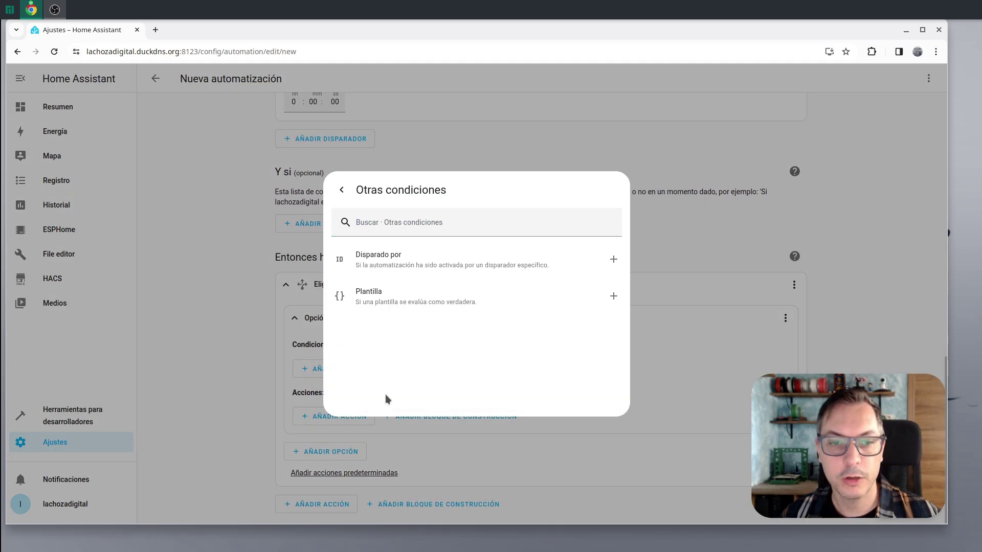
pyautogui.click(485, 260)
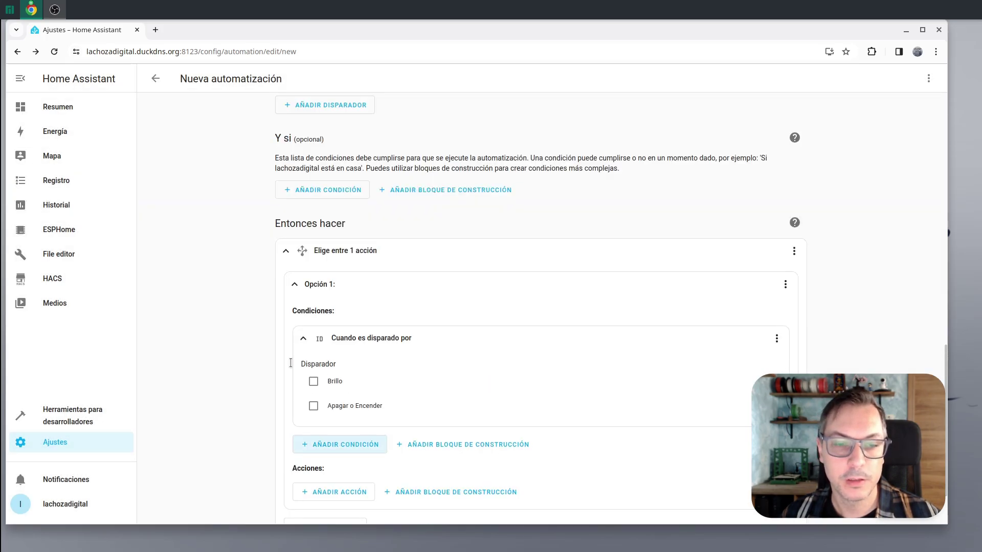
pyautogui.click(313, 381)
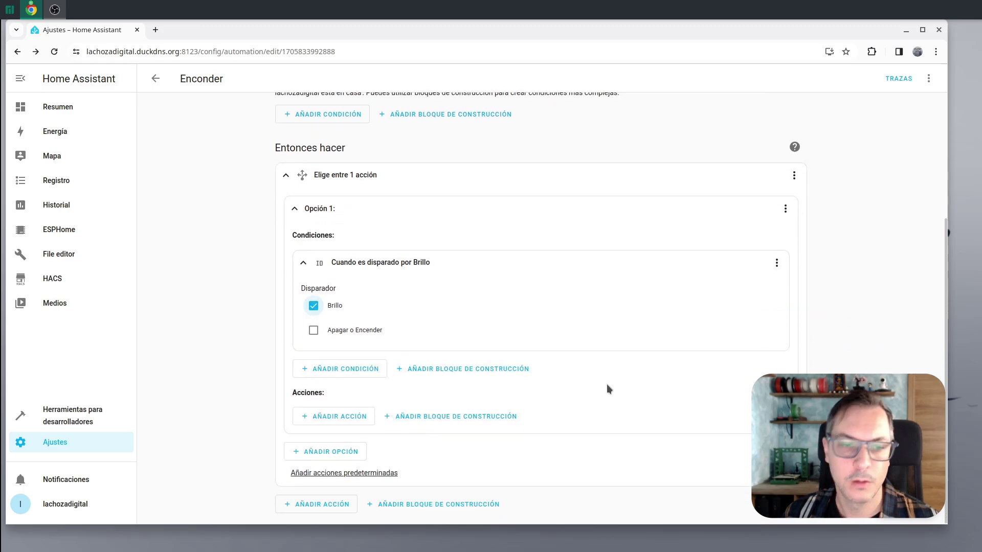
# Add a light action "Luz: Encender" to Opción 1, targeting the entity Luz (light.luz).
pyautogui.click(318, 417)
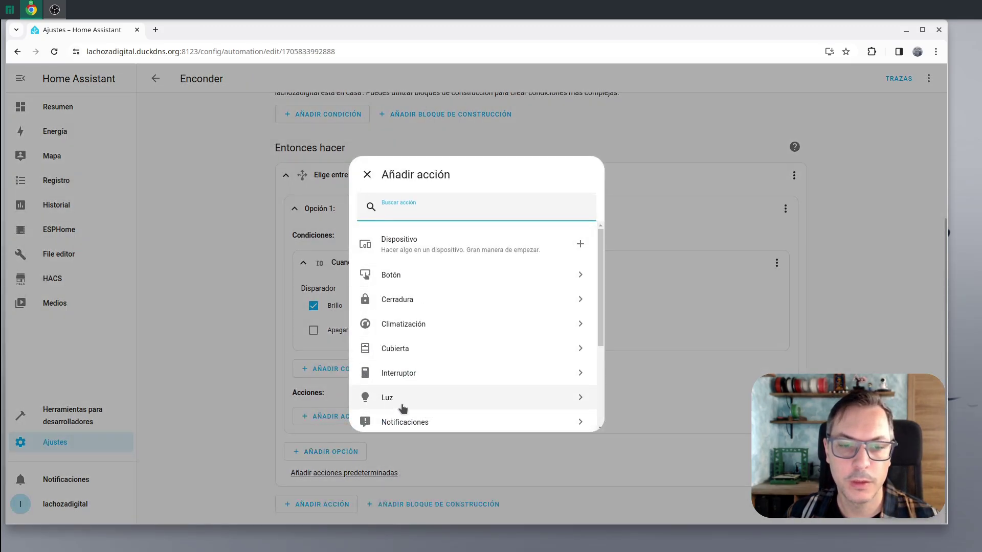
pyautogui.click(402, 405)
pyautogui.click(415, 324)
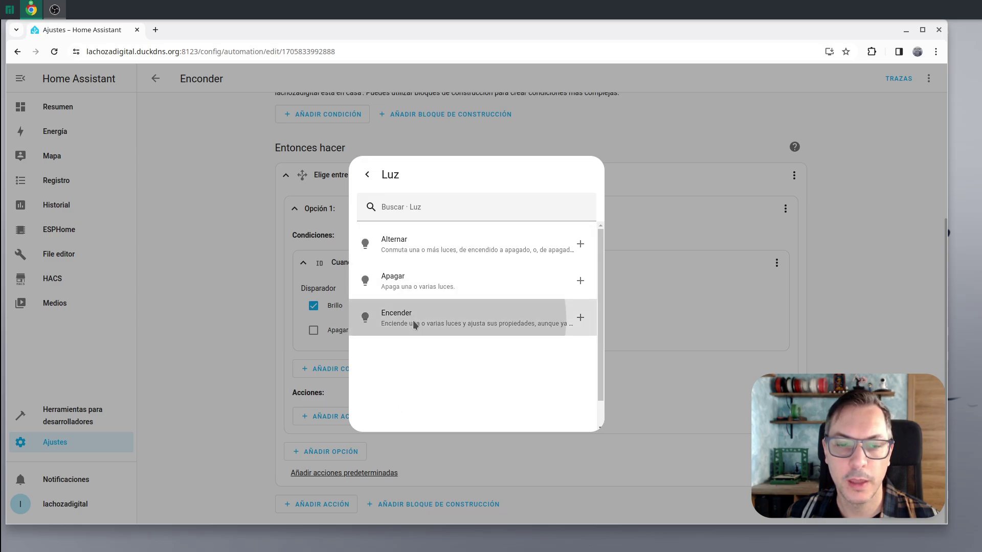
pyautogui.click(726, 324)
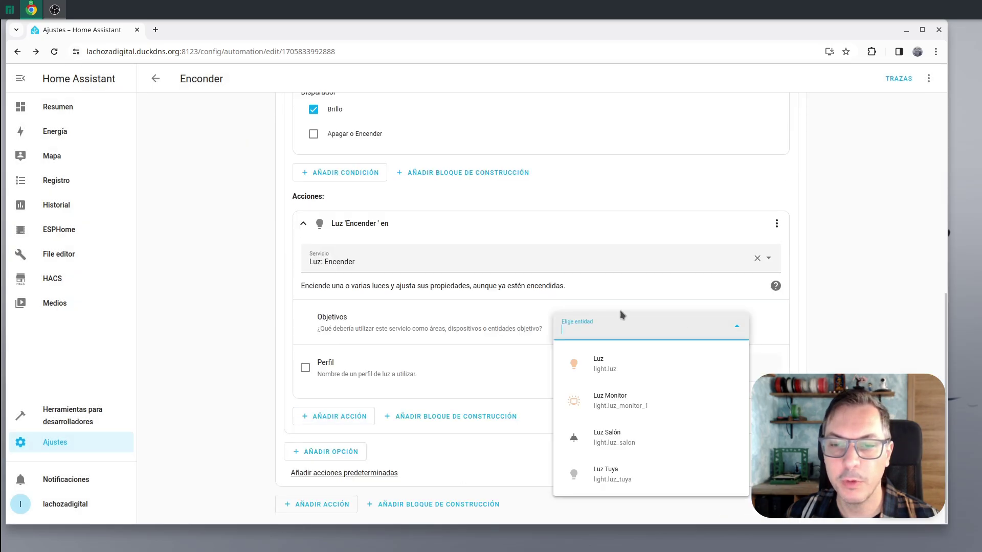
pyautogui.click(616, 364)
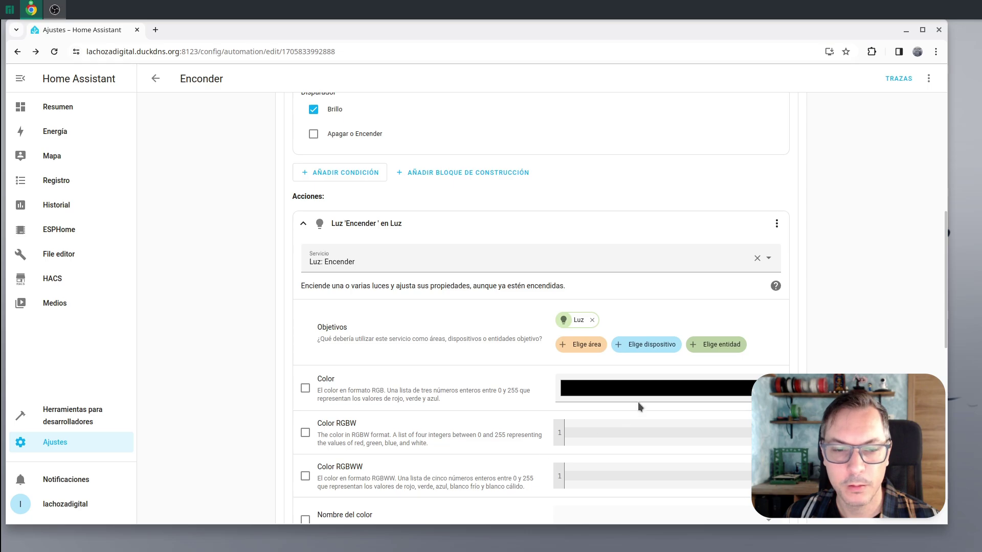
# Enable the Brillo percentage parameter of the light action and set it to 55.
pyautogui.scroll(-4, 637, 402)
pyautogui.scroll(-3, 522, 344)
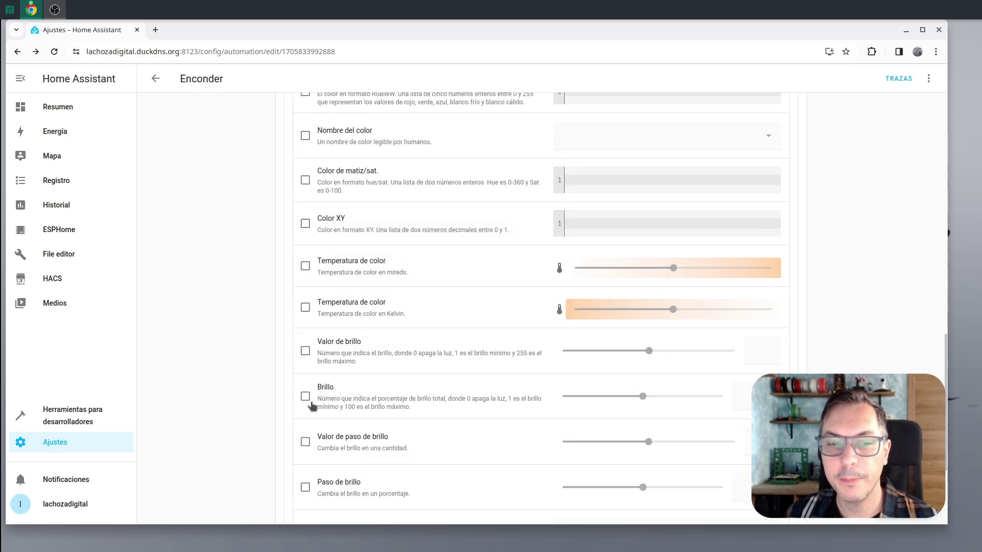
pyautogui.click(306, 397)
pyautogui.moveTo(643, 398)
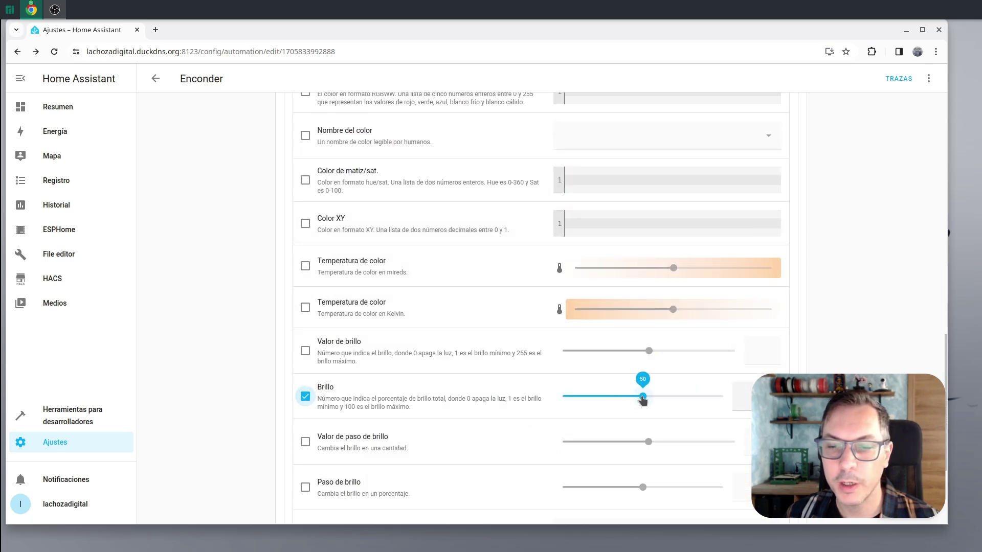
pyautogui.moveTo(643, 398); pyautogui.dragTo(651, 397)
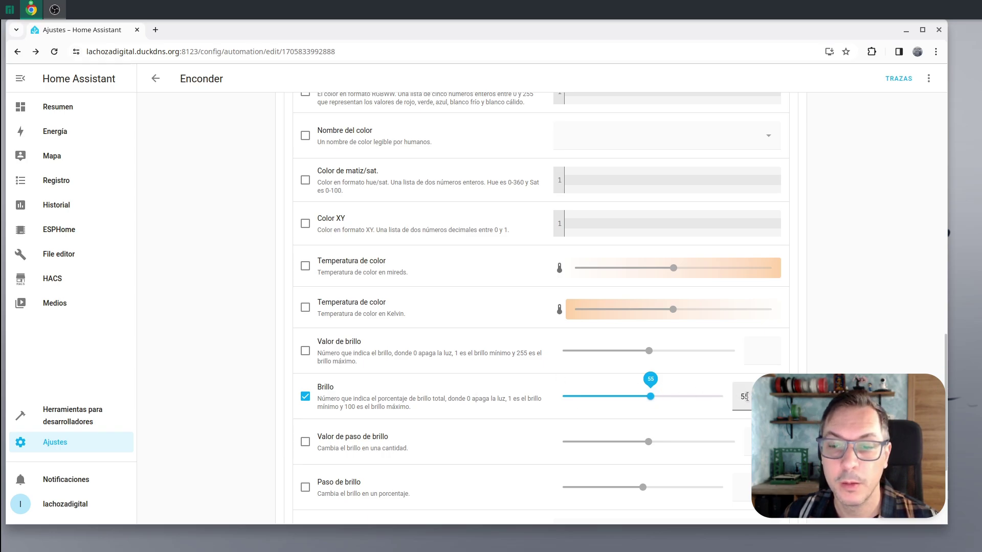
# Edit the light action in YAML and set brightness_pct to "{{ states('sensor.encoder_encoder') }}".
pyautogui.scroll(7, 775, 195)
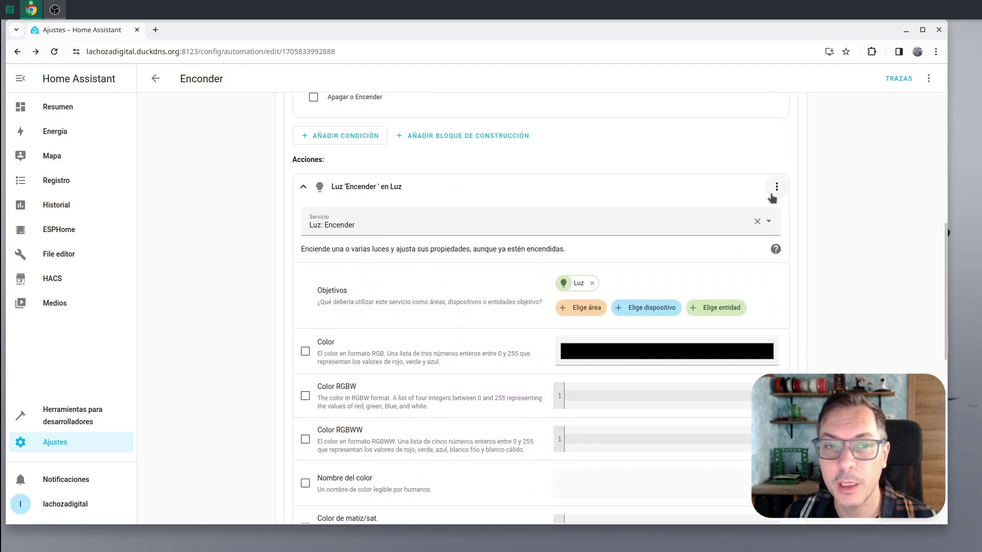
pyautogui.click(777, 188)
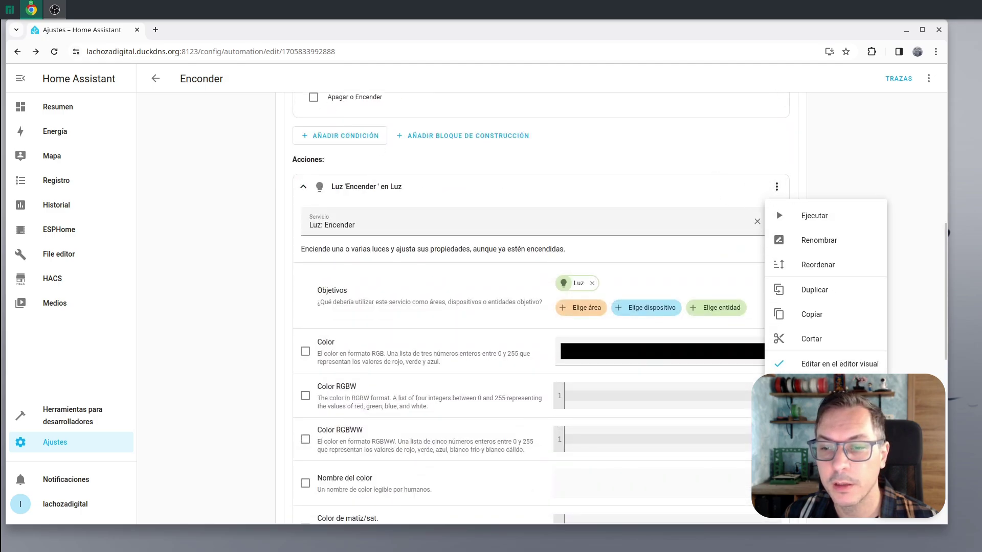
pyautogui.click(820, 390)
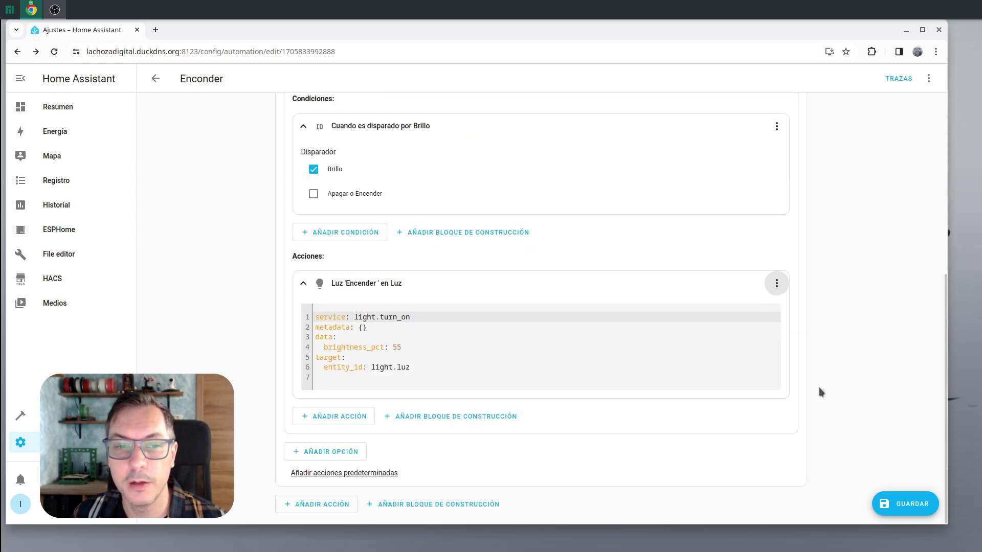
pyautogui.click(396, 345)
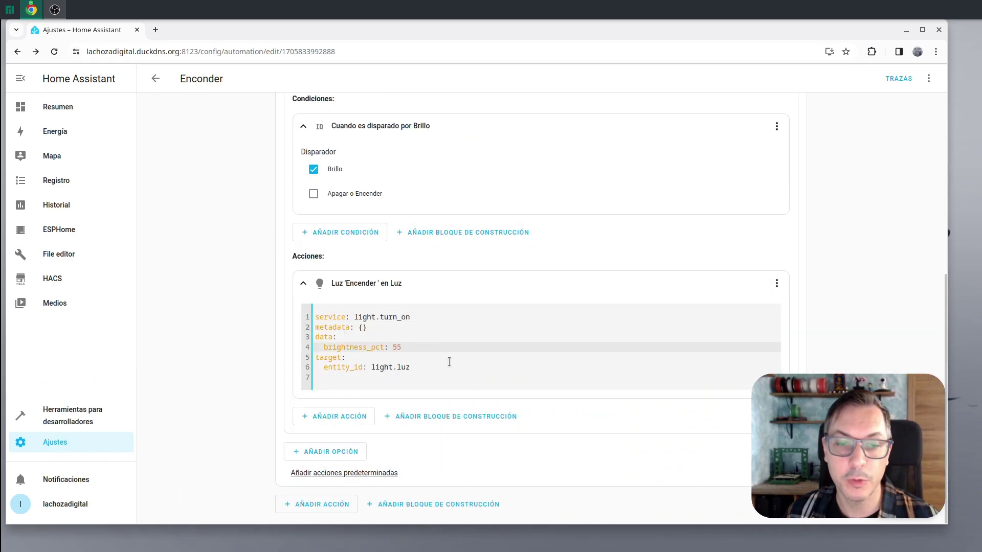
pyautogui.press('BackSpace')
pyautogui.write('"')
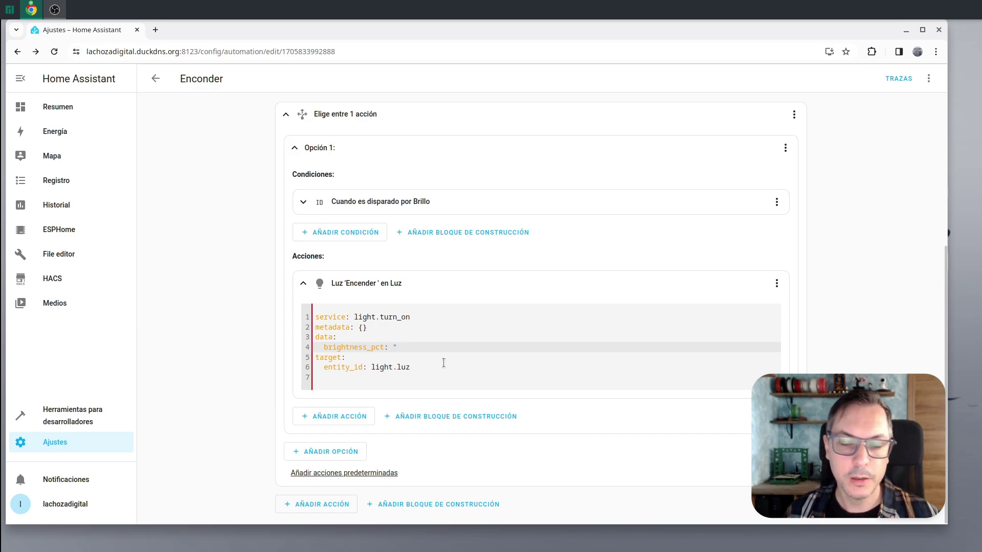
pyautogui.write('{{ sate')
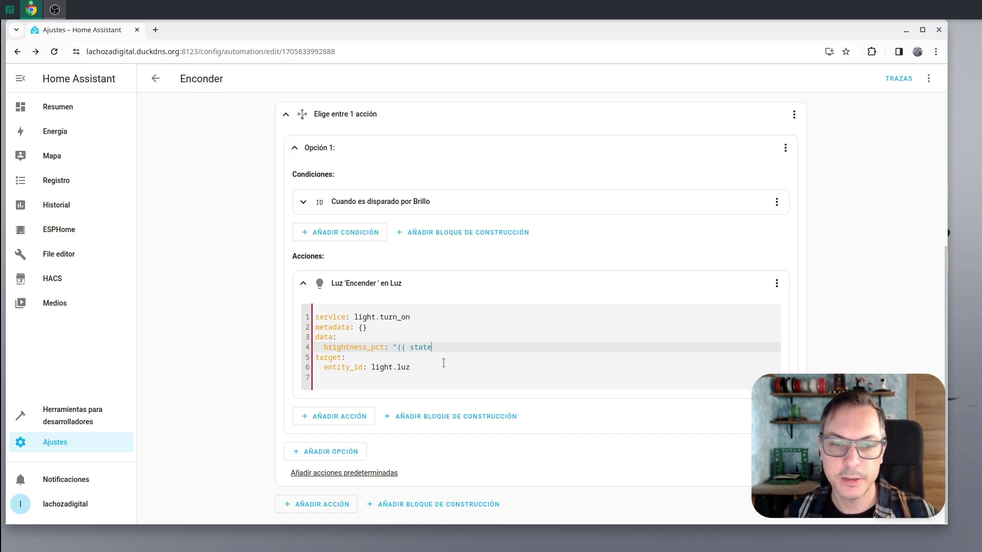
pyautogui.write("es('sensor.")
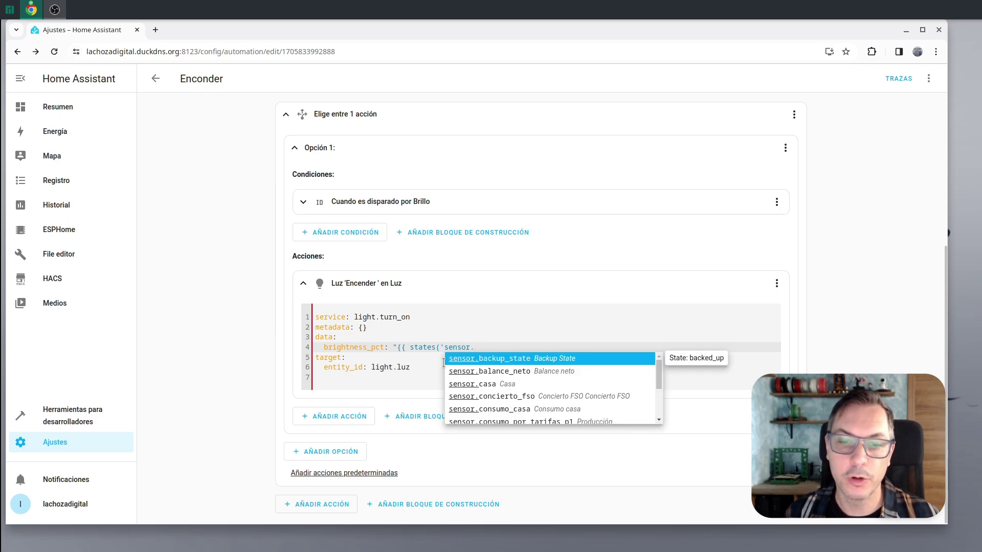
pyautogui.write('encoder_encoder')
pyautogui.press('Return')
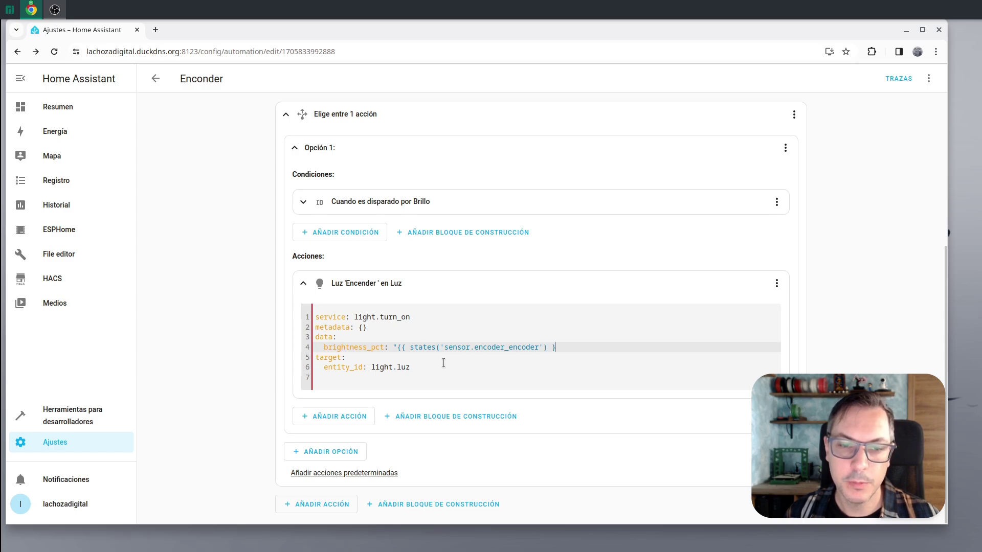
pyautogui.write('"')
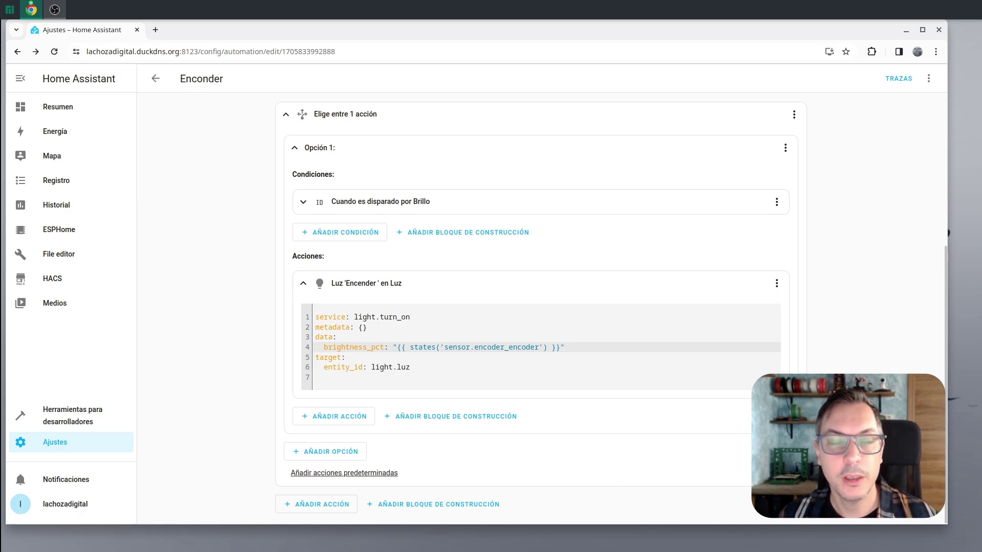
# Open the Resumen dashboard to check how the Luz card's brightness follows the encoder.
pyautogui.click(79, 107)
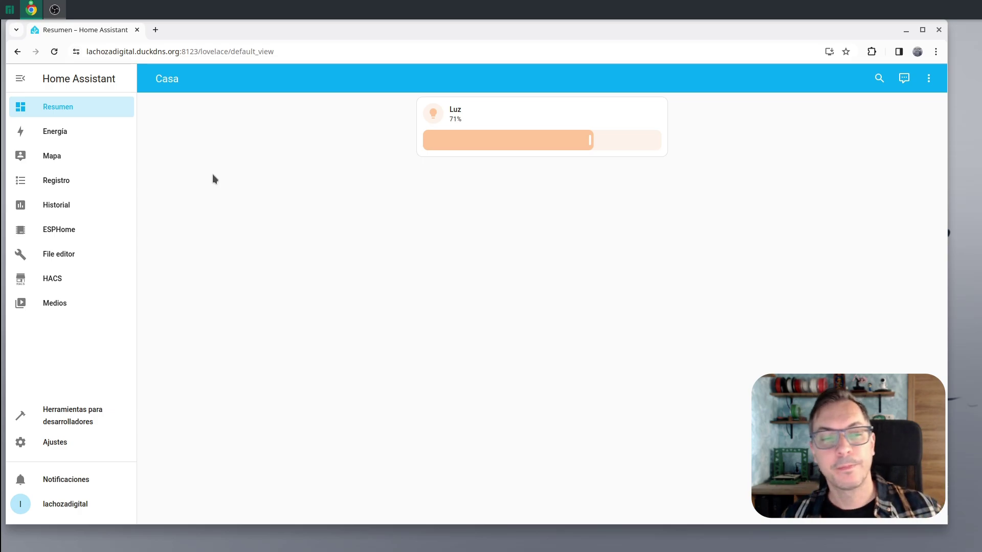
# Reopen the Enconder automation from the automations and scenes settings and expand its Elegir action block.
pyautogui.click(60, 444)
pyautogui.click(430, 187)
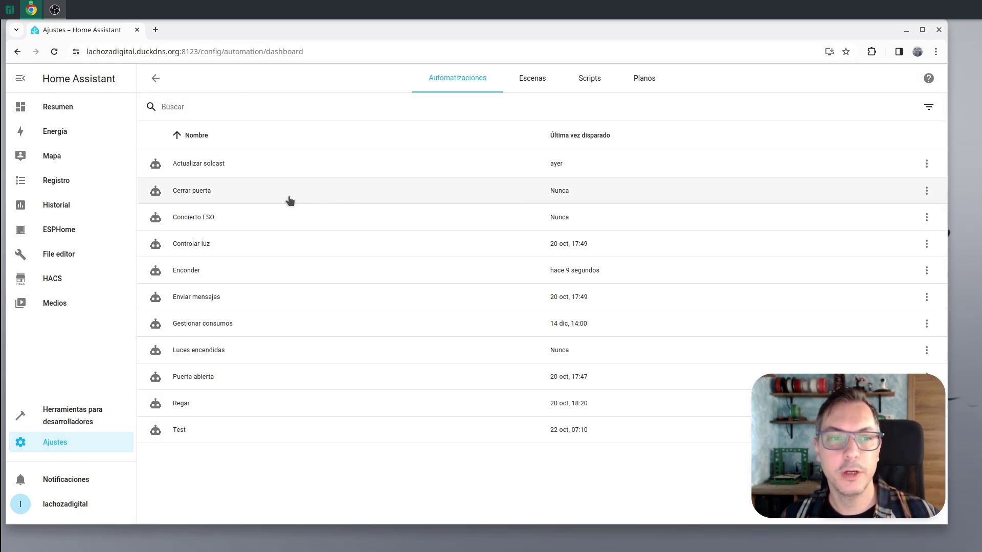
pyautogui.click(205, 268)
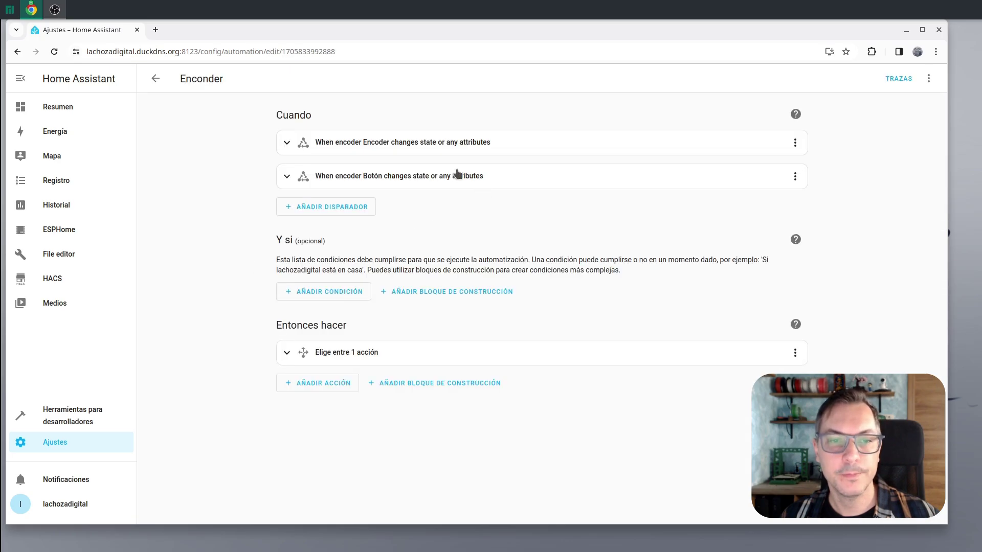
pyautogui.click(443, 356)
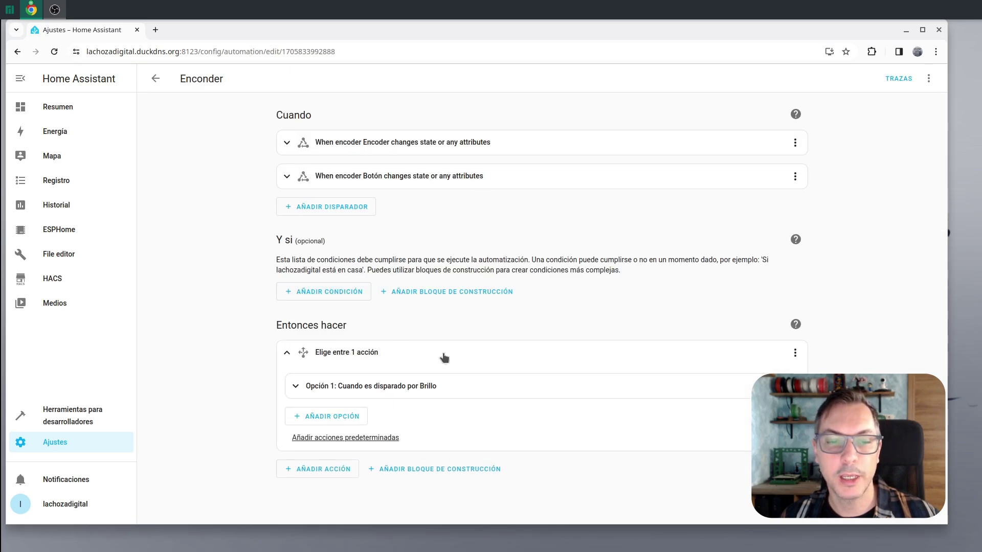
# Add a second option to the choose block with a triggered-by condition set to the Apagar o Encender trigger.
pyautogui.click(339, 416)
pyautogui.scroll(-2, 496, 409)
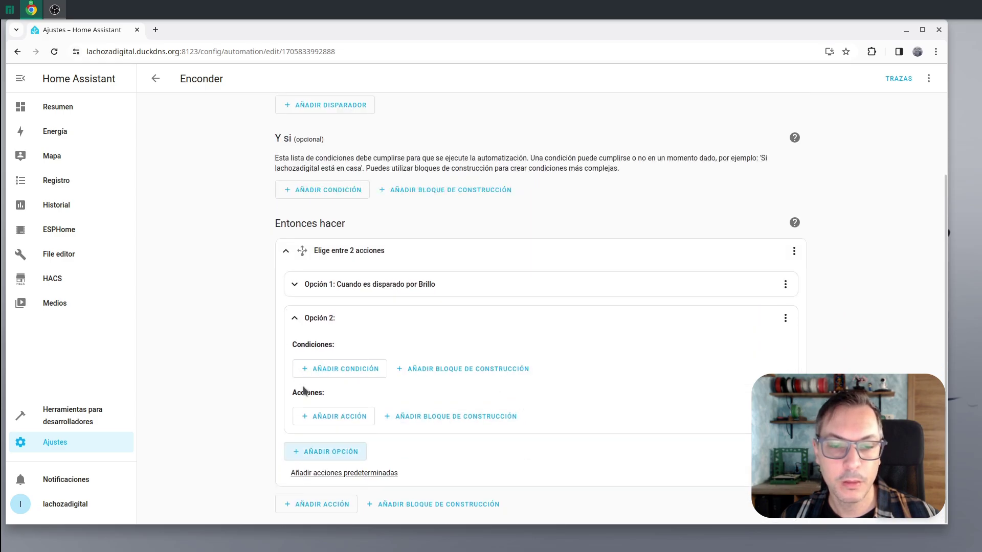
pyautogui.click(342, 371)
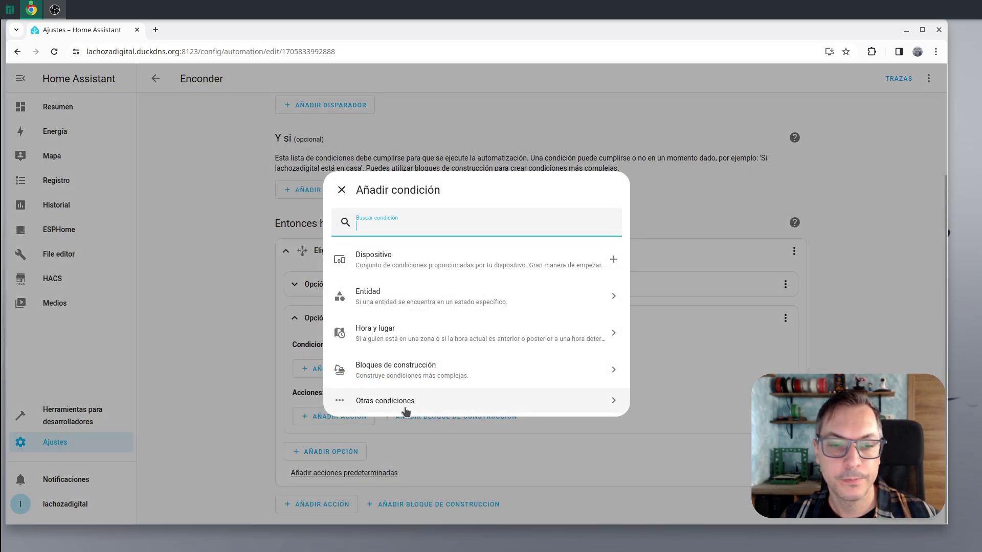
pyautogui.click(384, 402)
pyautogui.click(394, 263)
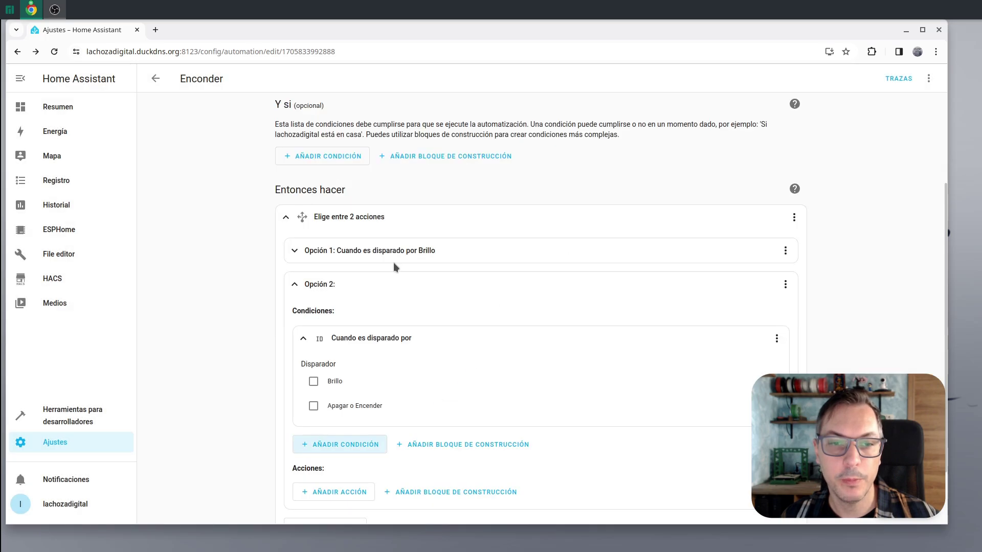
pyautogui.click(336, 407)
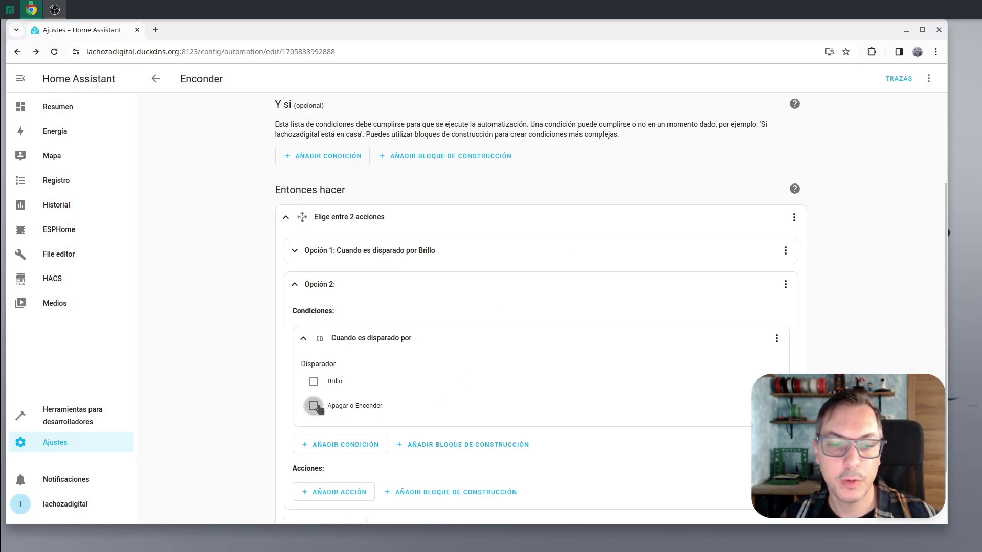
# Add a Luz: Alternar action to Opción 2 and target the Luz entity.
pyautogui.scroll(-3, 492, 374)
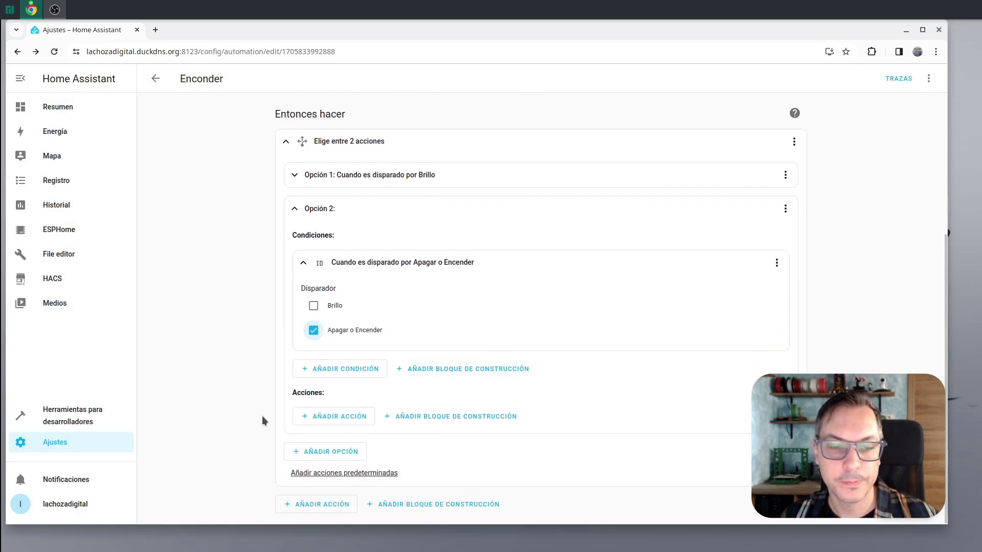
pyautogui.click(335, 415)
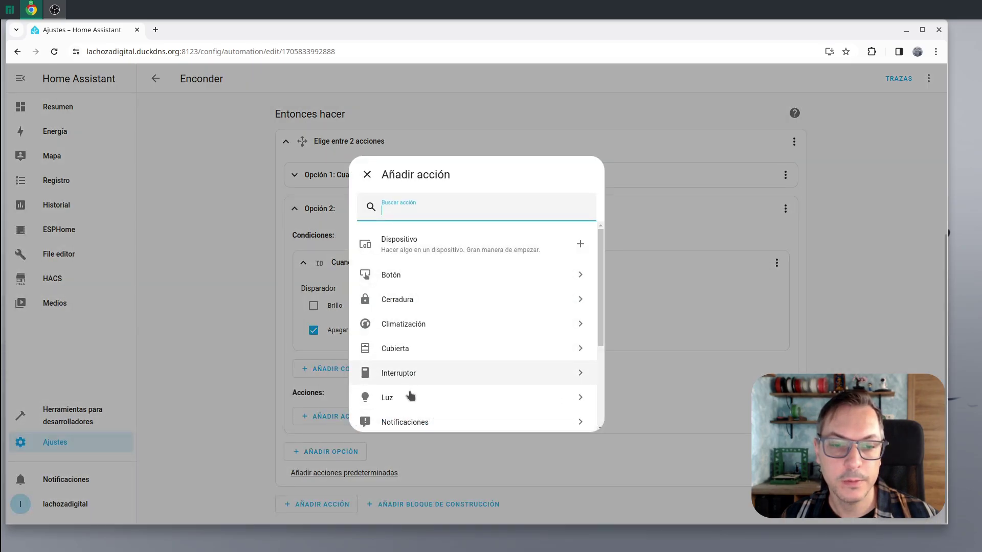
pyautogui.click(402, 397)
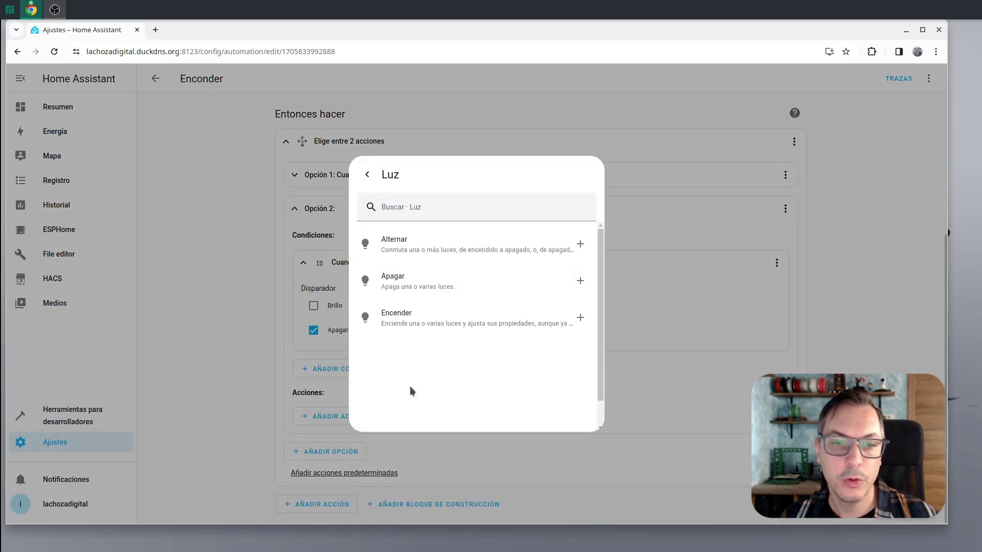
pyautogui.click(446, 238)
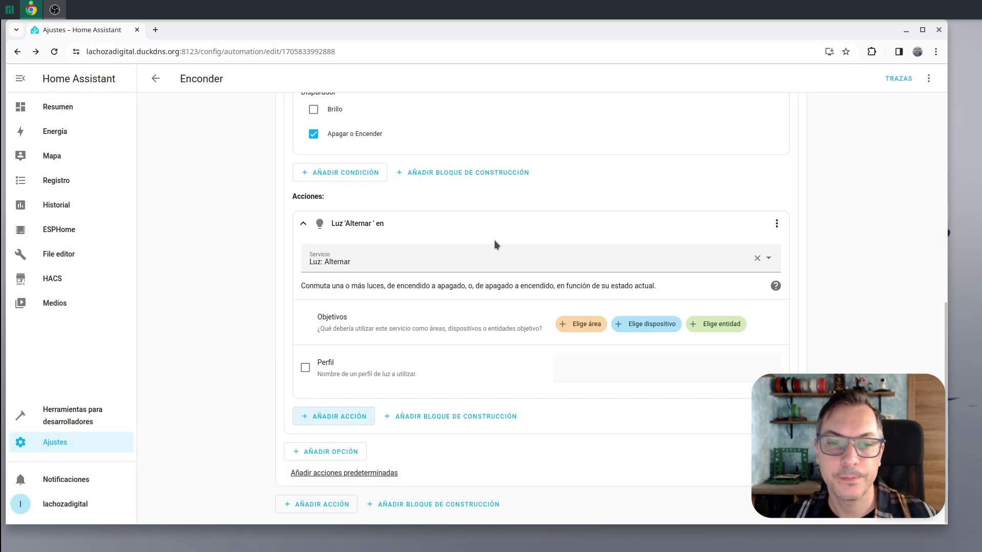
pyautogui.click(723, 324)
pyautogui.click(614, 367)
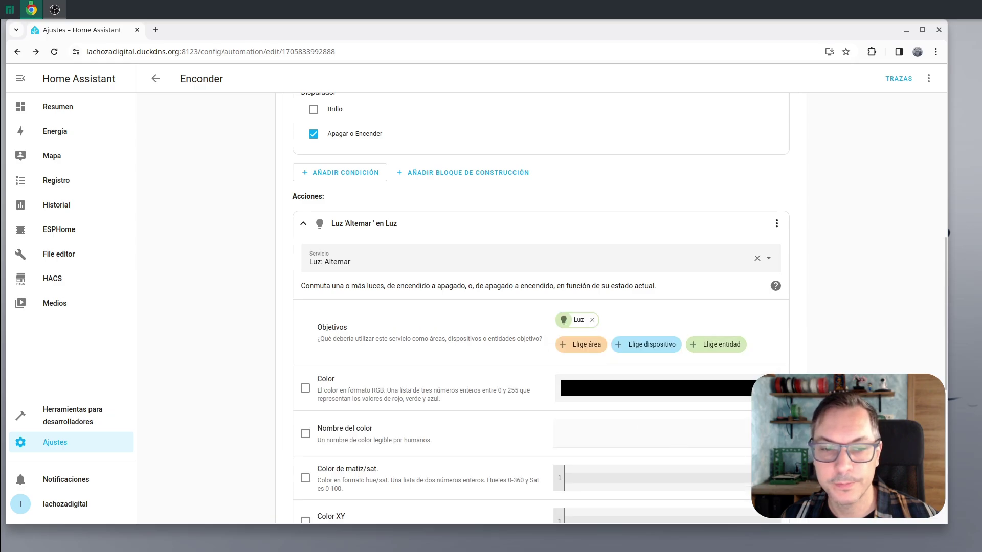
# Open the Resumen dashboard to check how the Luz card responds to the encoder's button.
pyautogui.click(65, 111)
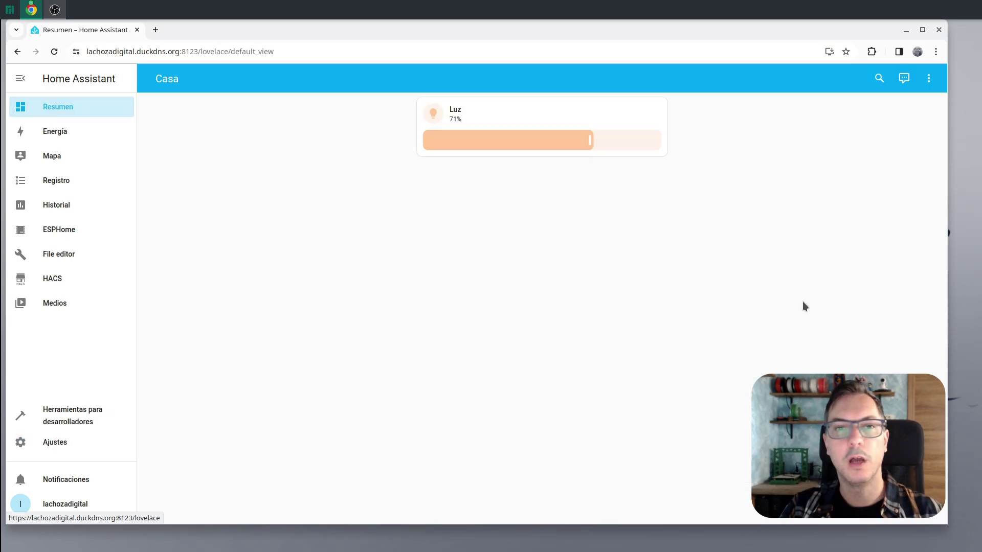